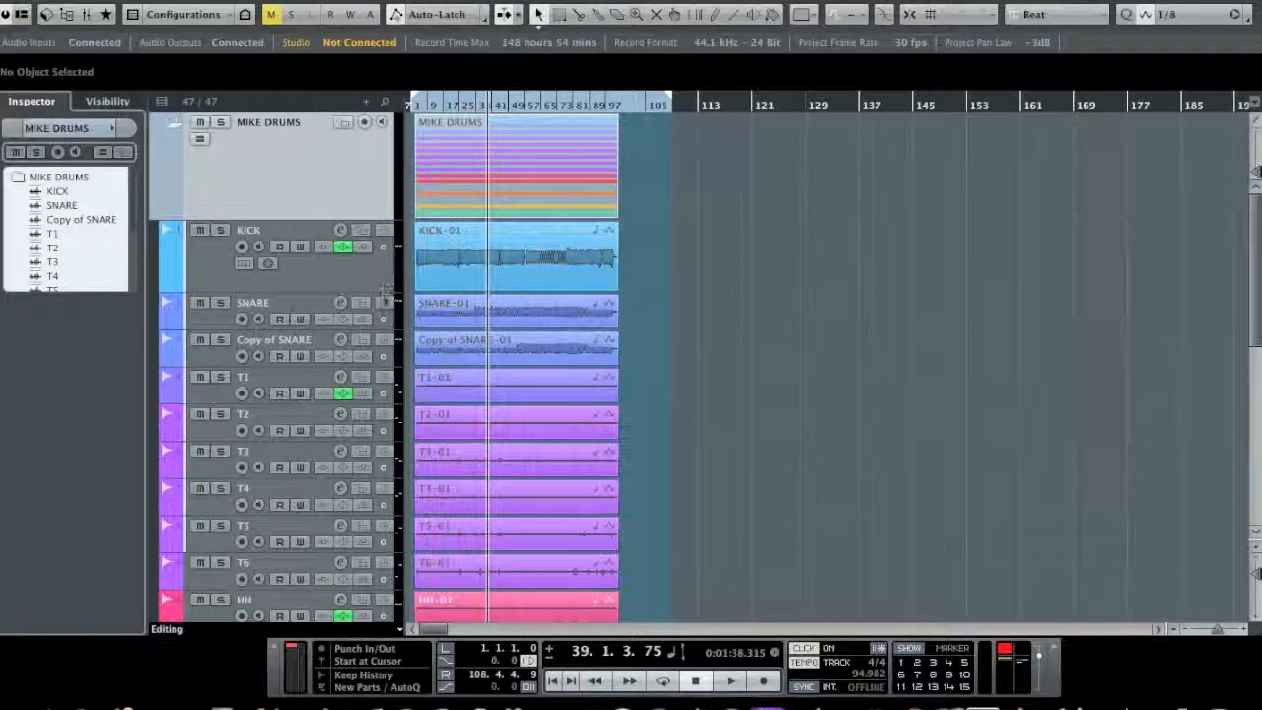
Switch the tracks from KICK through RIDE in the MIKE DRUMS folder to musical time base.
click(386, 233)
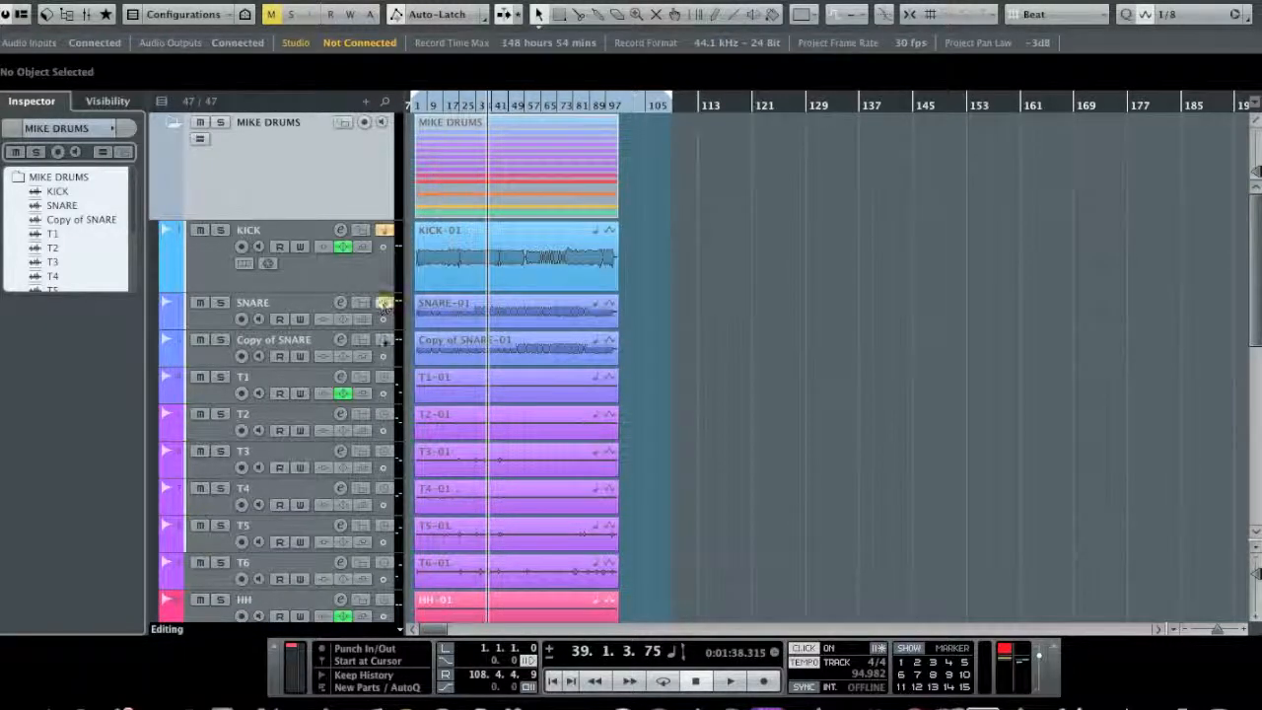
click(385, 379)
click(386, 416)
click(385, 453)
scroll(383, 532, down, 3)
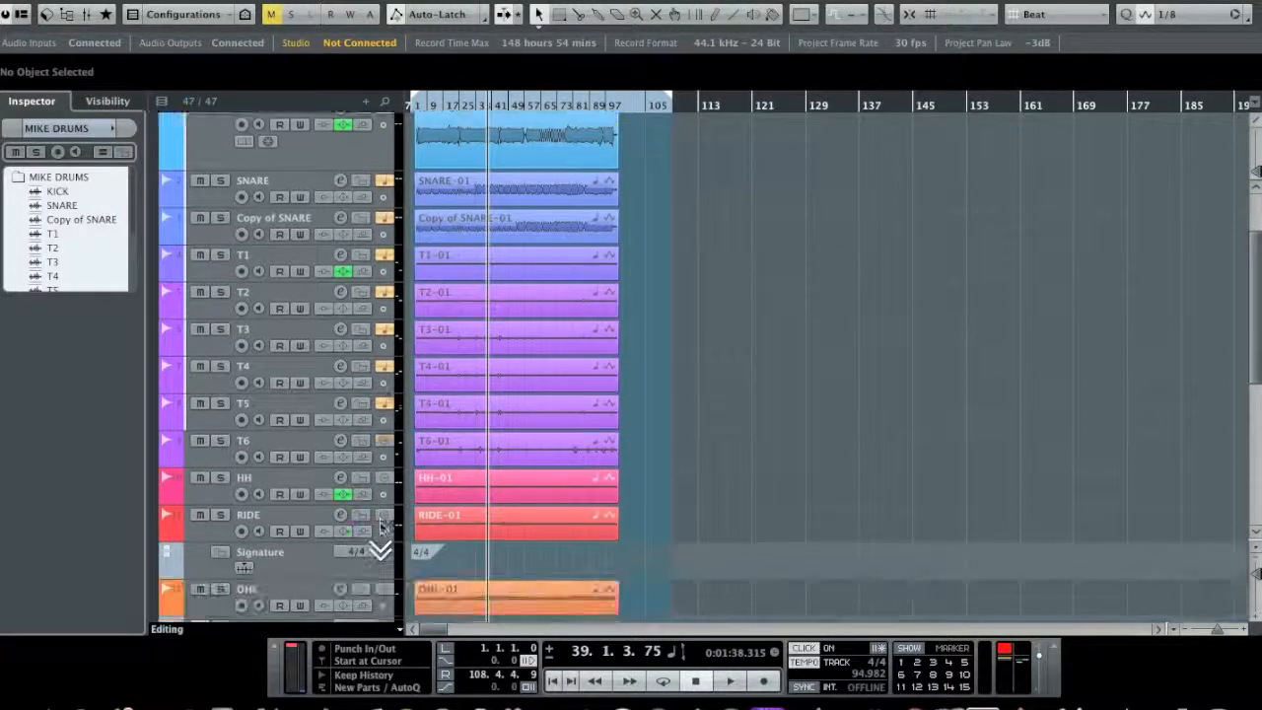
click(383, 403)
click(384, 442)
click(383, 477)
click(384, 515)
Switch the OHL, OHR and Room tracks to musical time base and collapse the MIKE DRUMS folder.
scroll(383, 523, down, 2)
scroll(383, 521, down, 2)
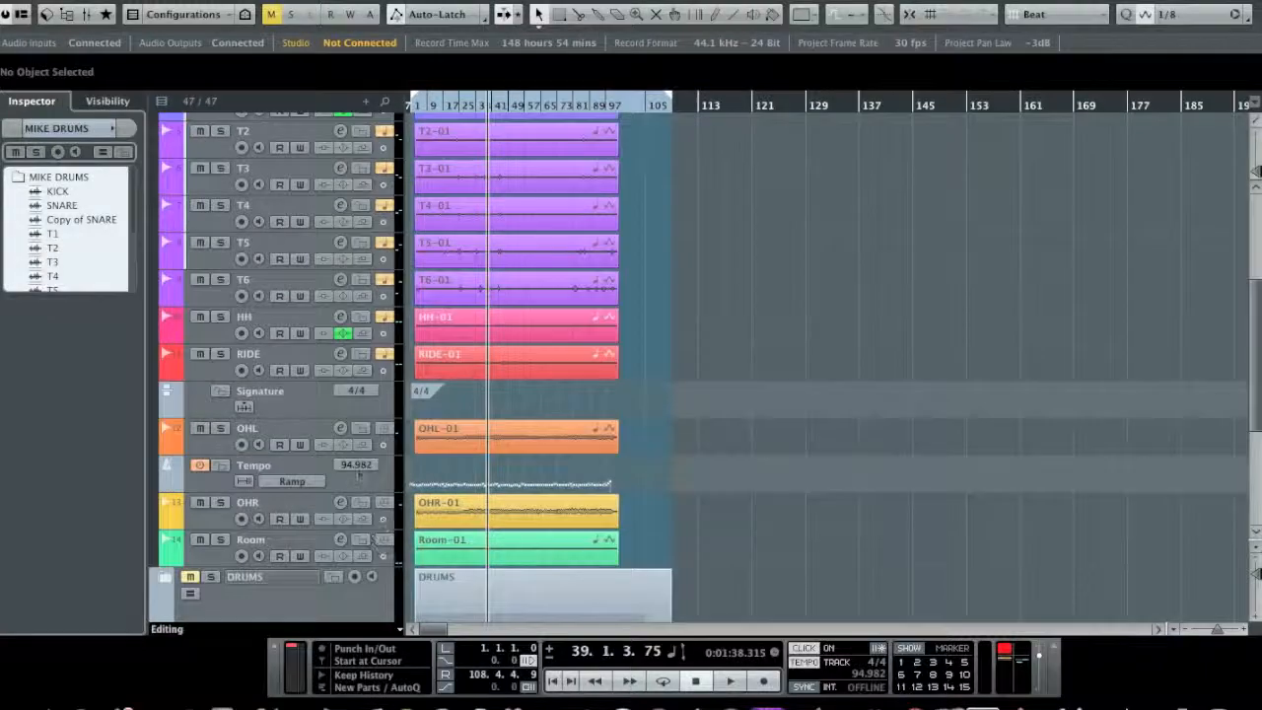
scroll(360, 490, down, 1)
click(384, 408)
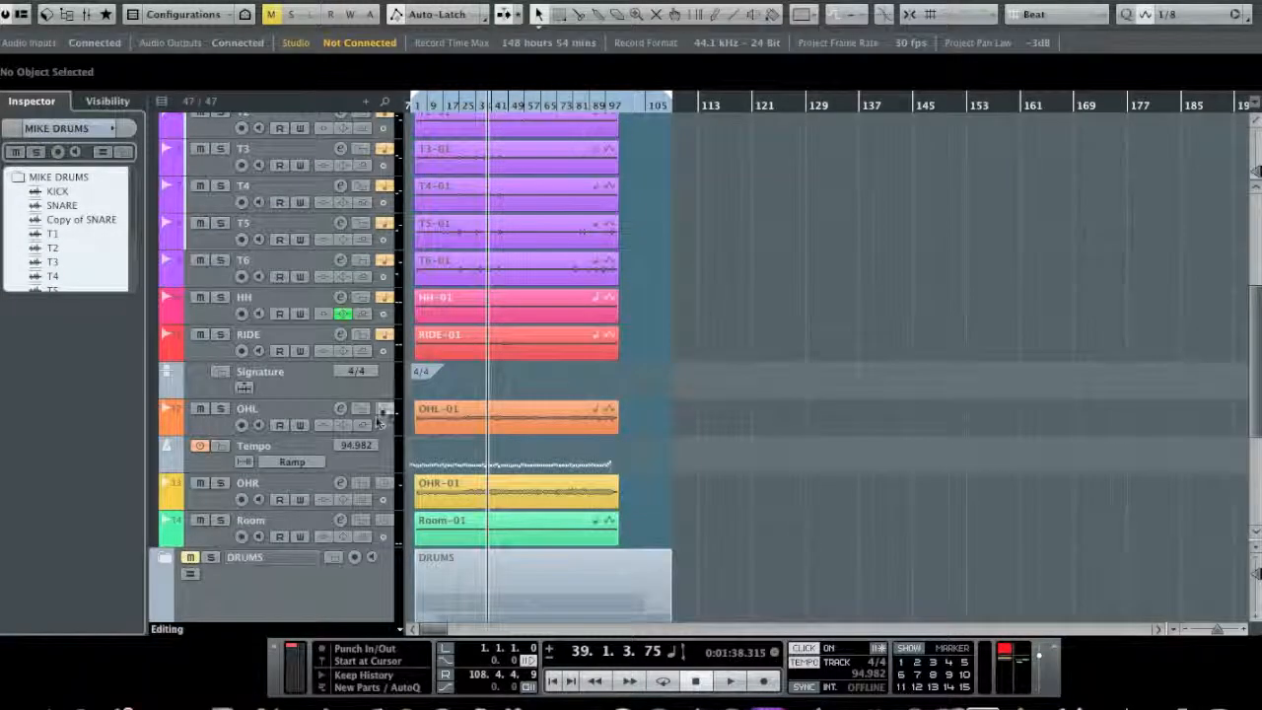
scroll(283, 314, up, 8)
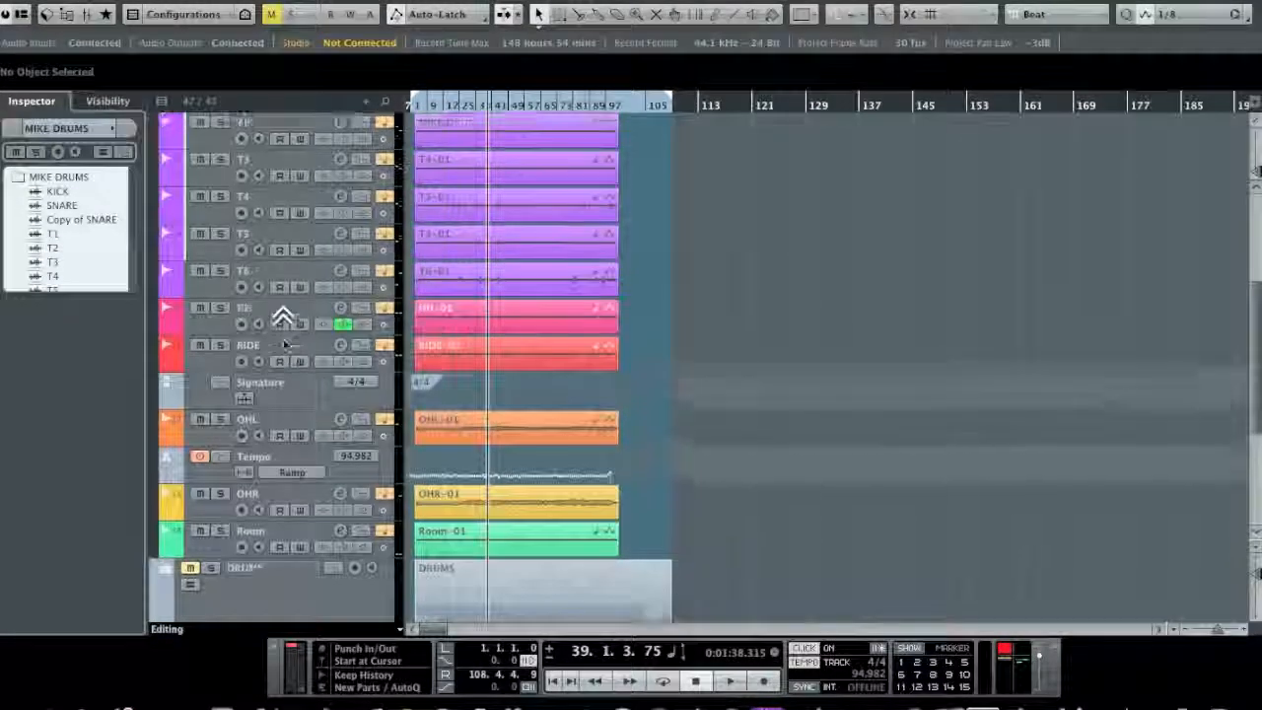
click(169, 123)
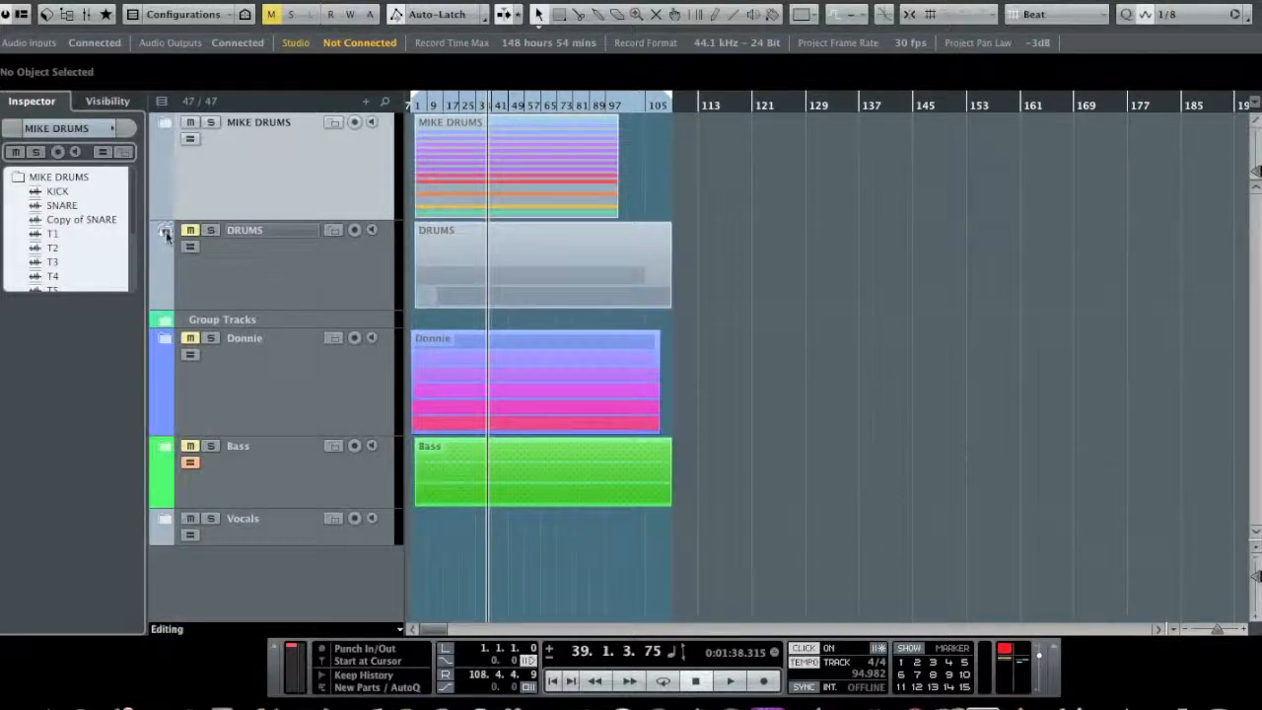
Expand the DRUMS folder, switch its V Main and V3 vocal tracks to musical time base, and collapse it again.
click(165, 233)
click(174, 359)
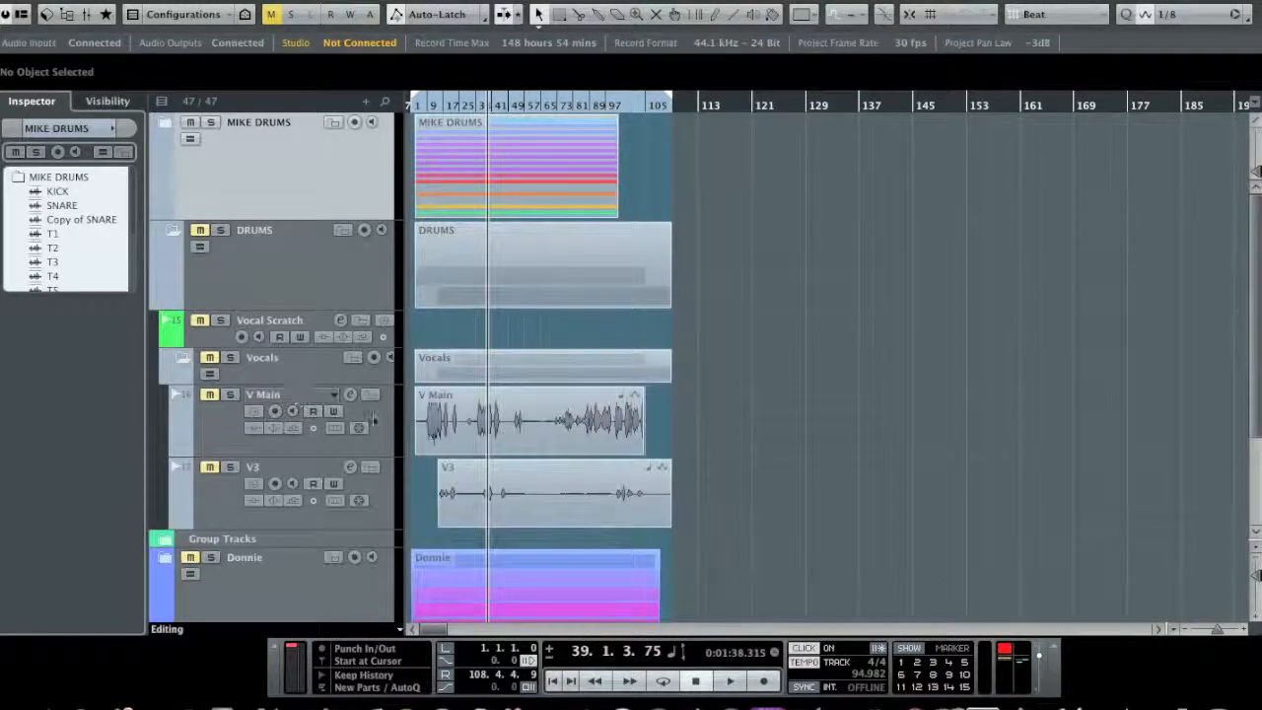
click(253, 411)
click(254, 483)
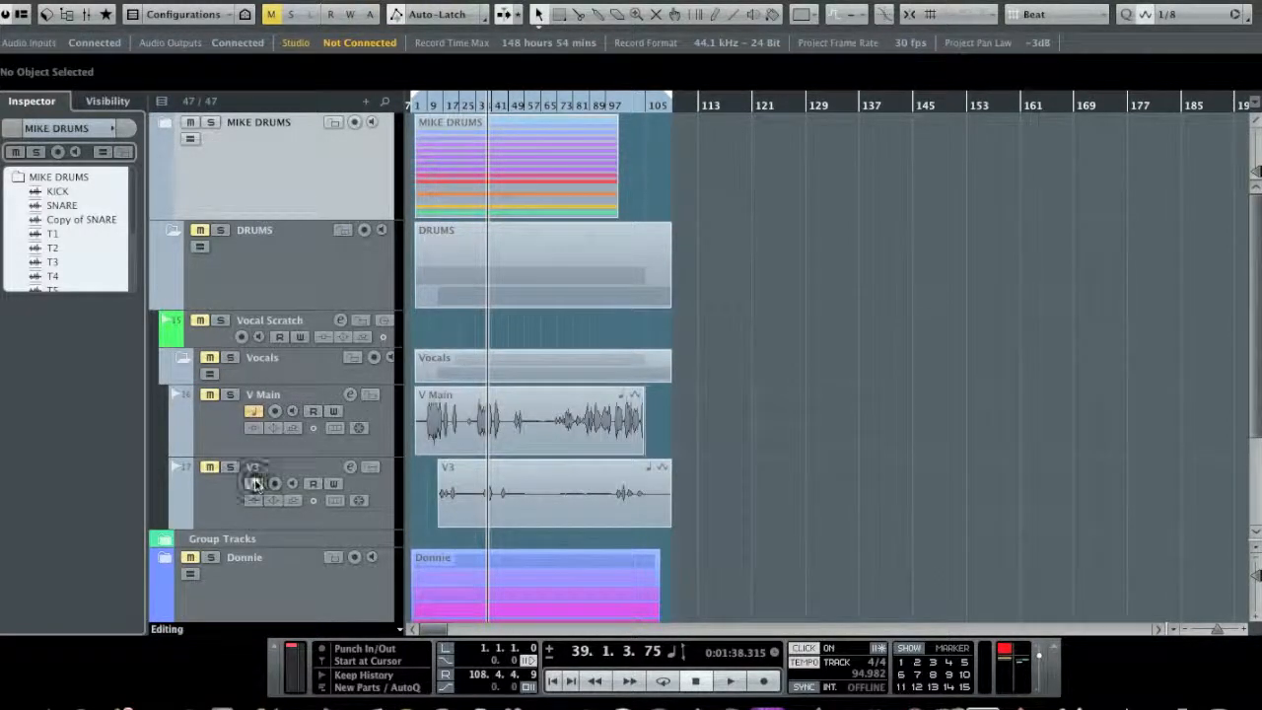
click(175, 234)
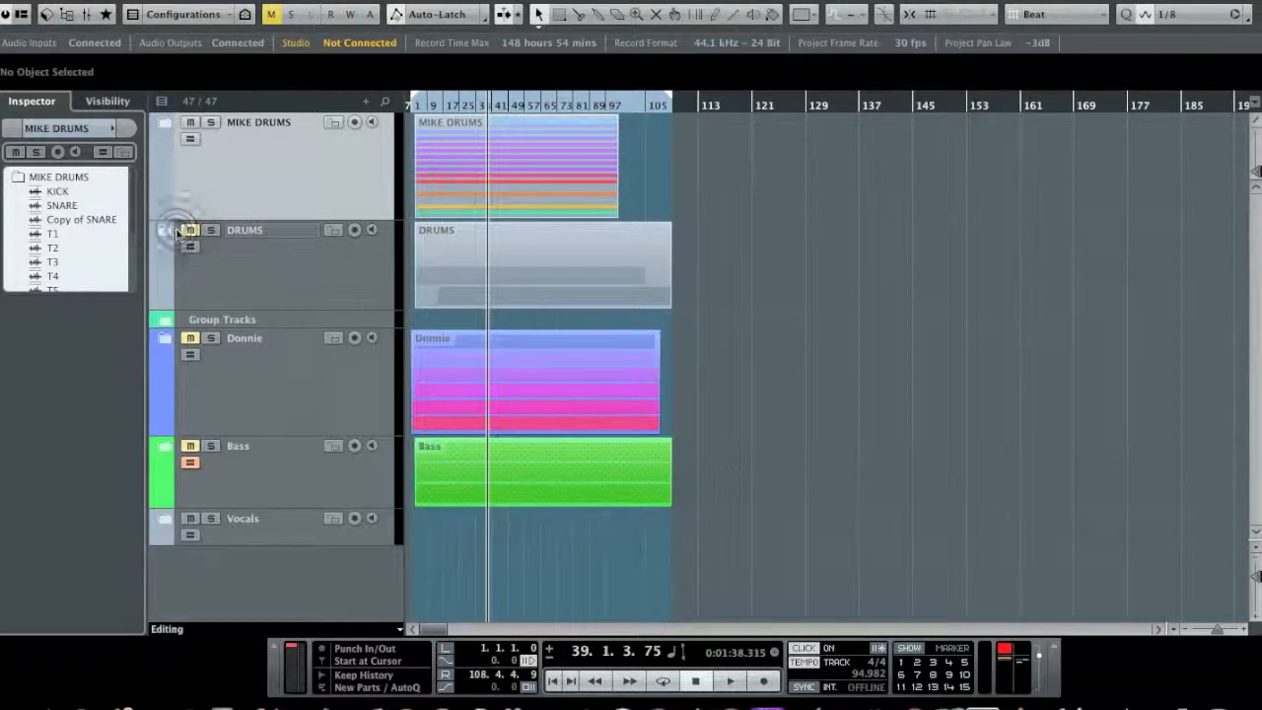
Expand the Donnie folder, switch all its 57 and 421 microphone tracks to musical time base, and collapse it.
click(165, 341)
scroll(168, 365, down, 4)
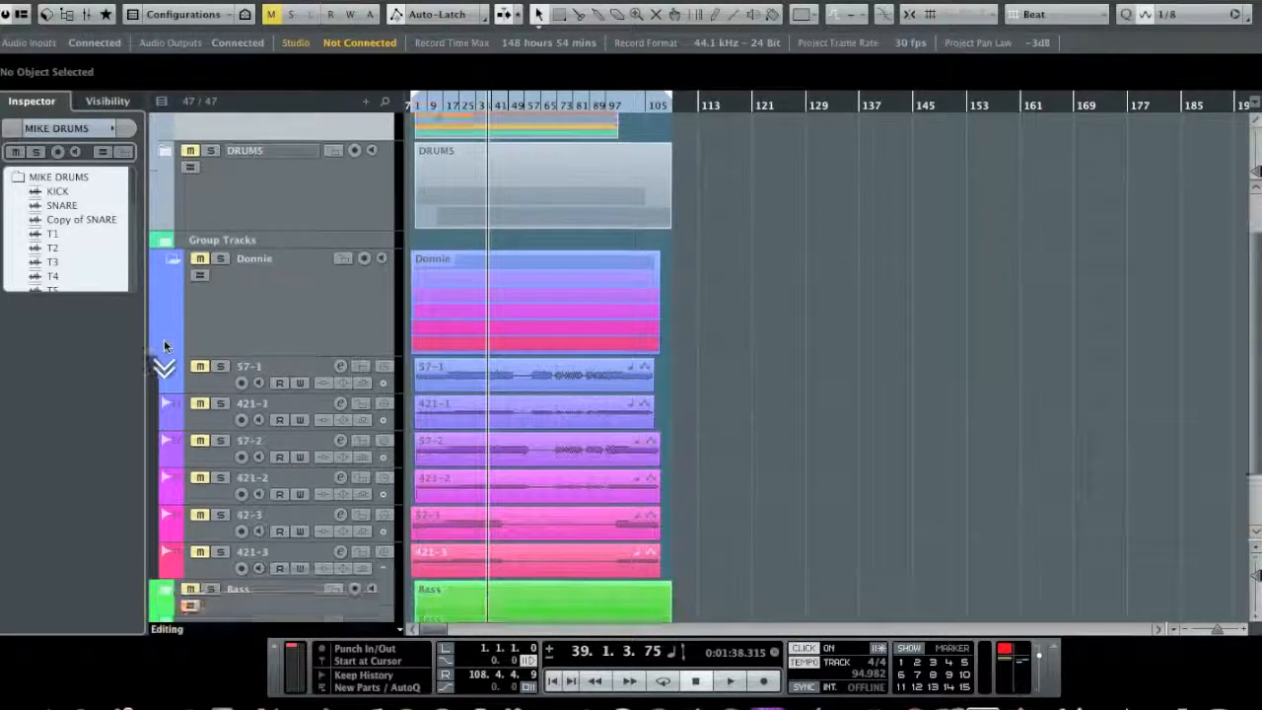
click(385, 265)
click(384, 302)
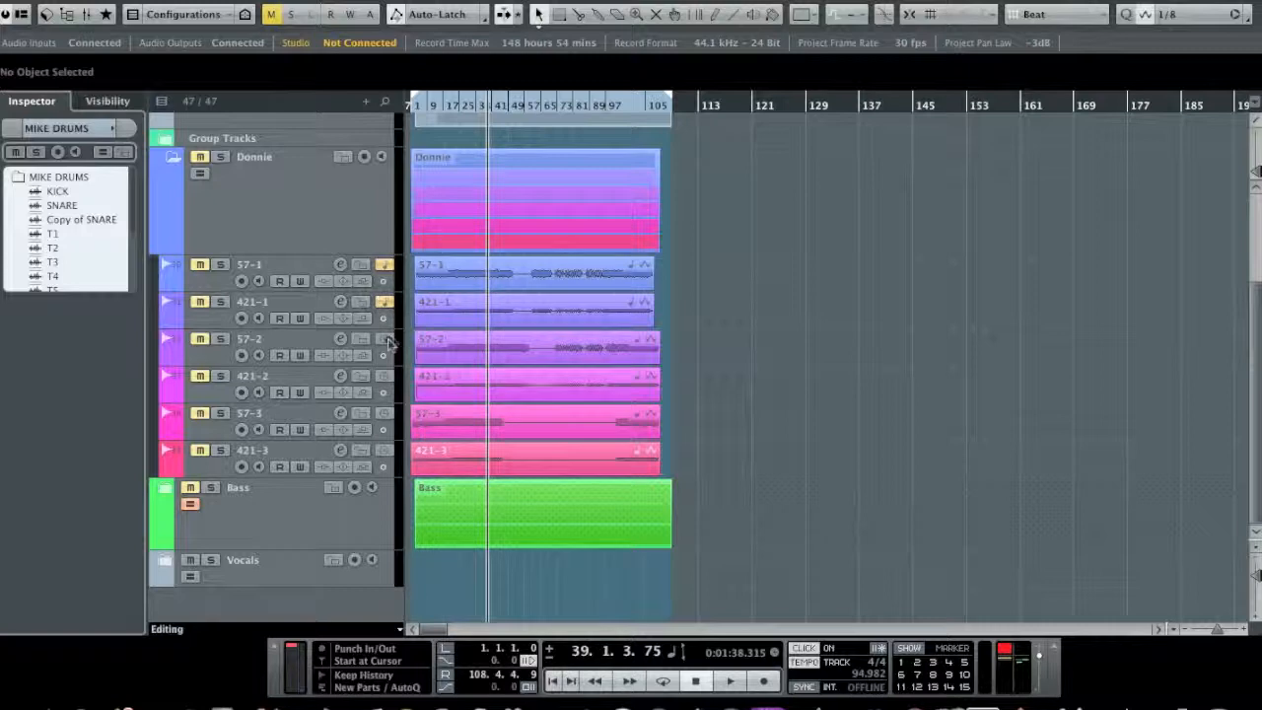
click(384, 413)
click(385, 449)
click(174, 158)
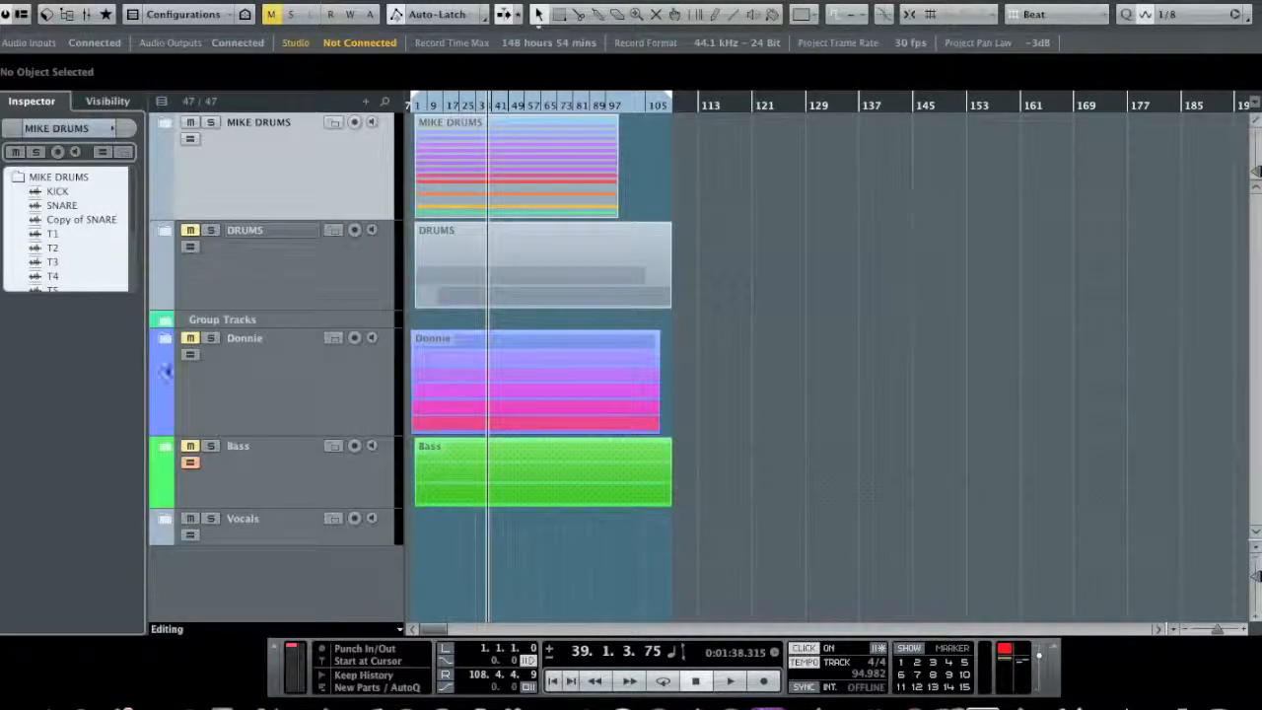
Expand the Bass folder, switch its Eden, Direct Dist and Direct tracks to musical time base, and collapse it.
click(165, 447)
scroll(338, 434, down, 1)
click(385, 446)
click(385, 484)
click(385, 520)
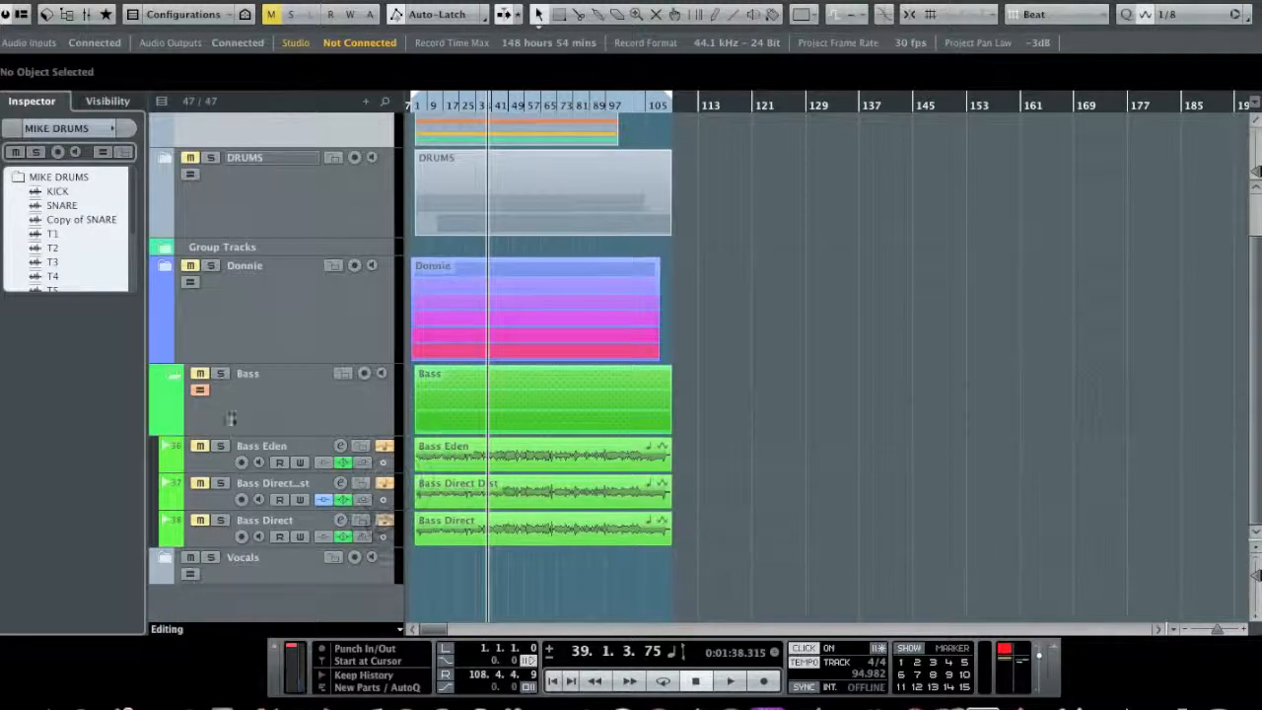
click(170, 380)
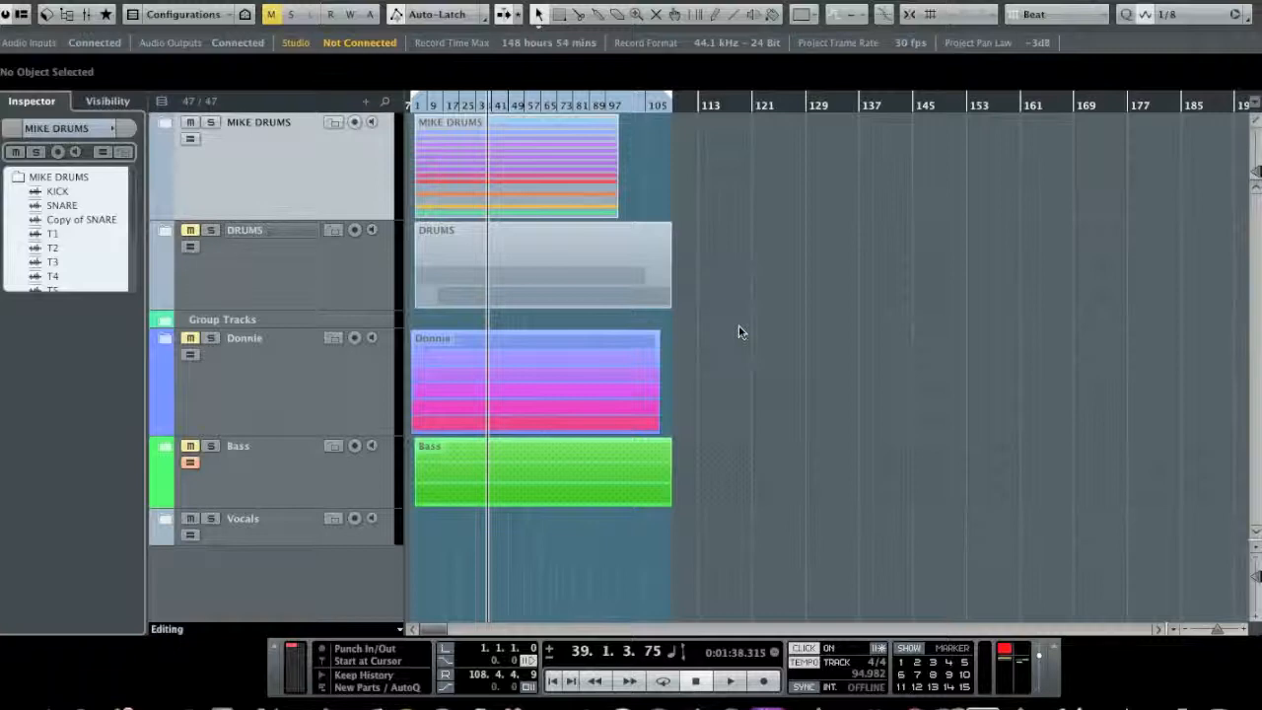
Save the project under a new name, "Long Way Gone For Export No Trigger Time smoothed", in the New folder directory.
click(117, 0)
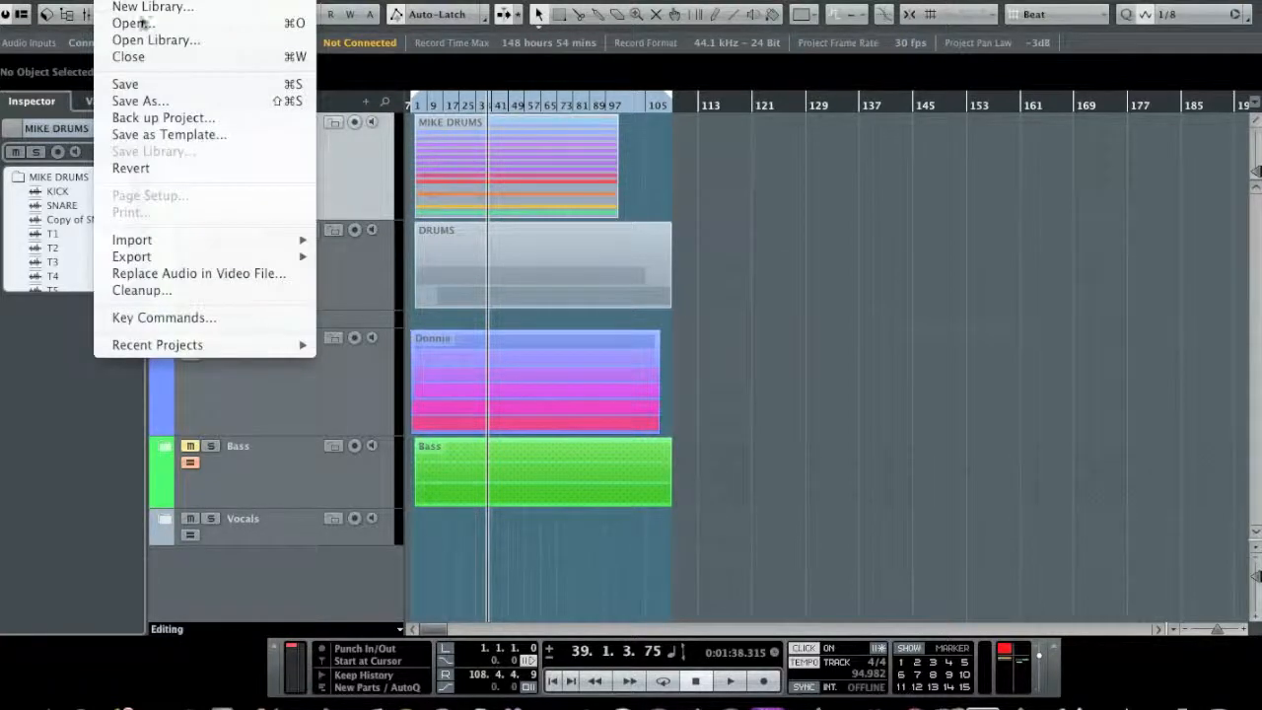
click(139, 101)
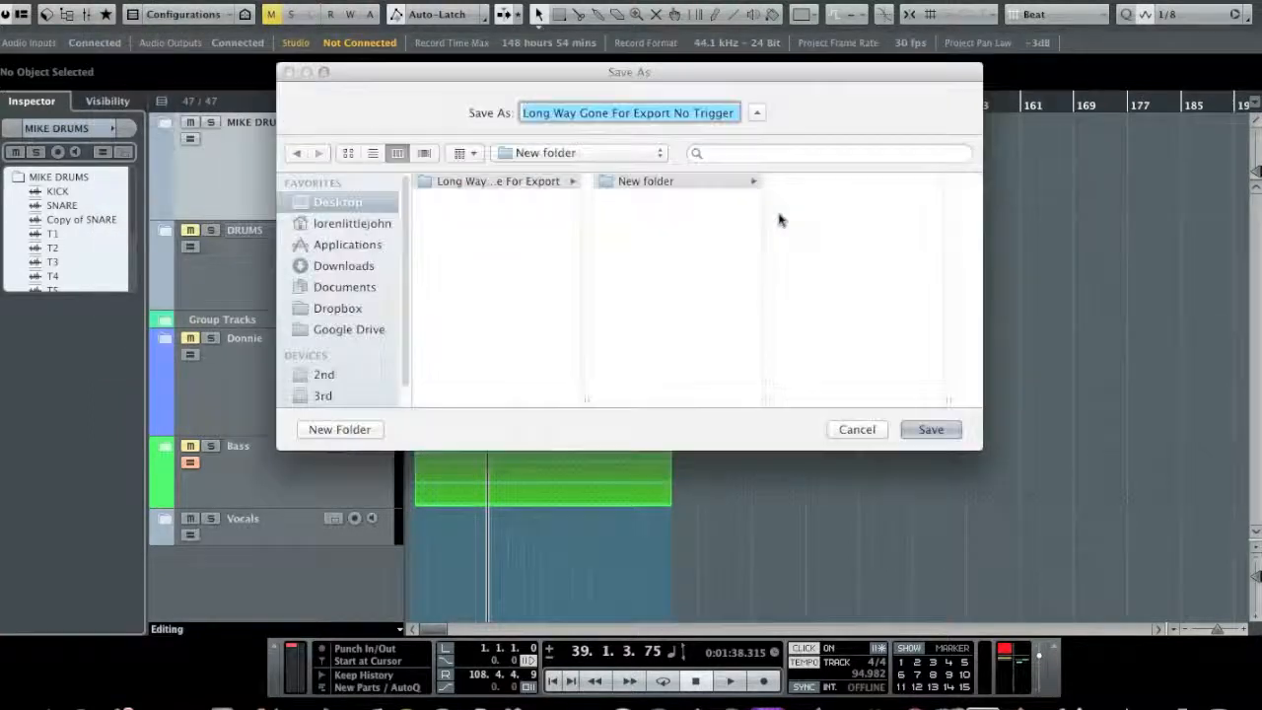
key(Right)
key(BackSpace)
key(BackSpace)
key(BackSpace)
key(BackSpace)
key(BackSpace)
key(BackSpace)
key(BackSpace)
text(Time sm)
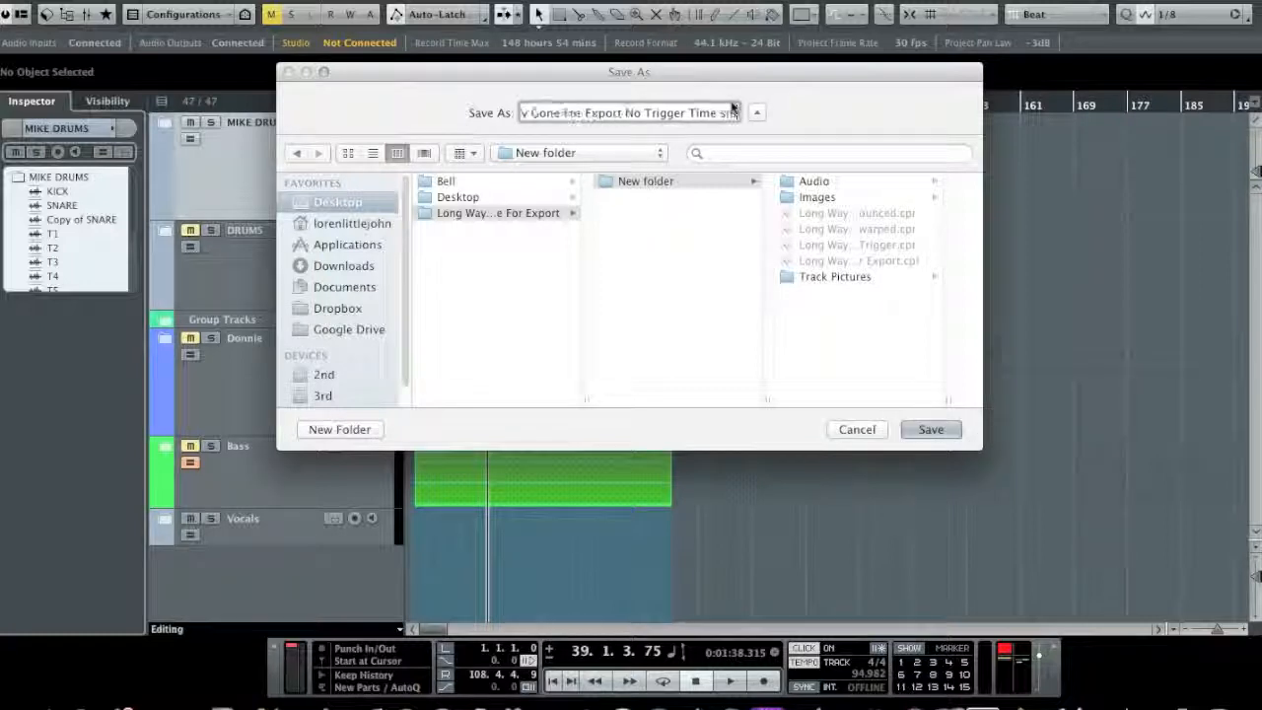
text(oothed)
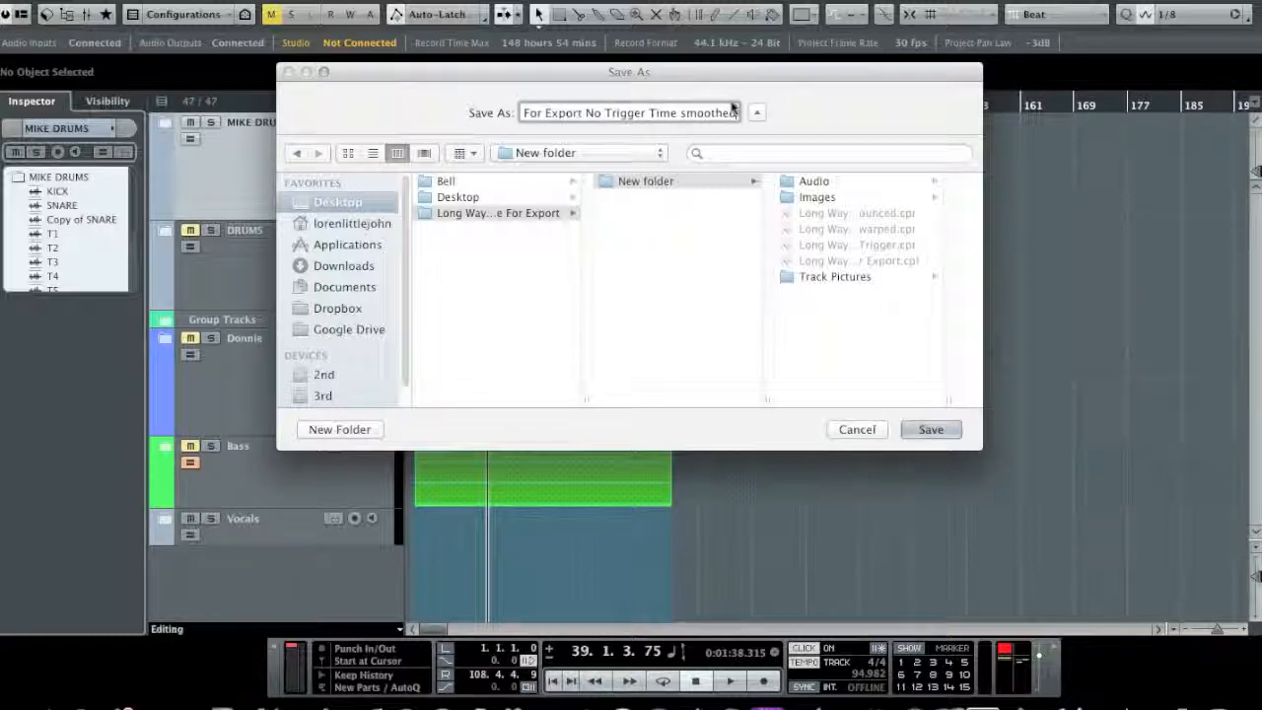
click(931, 430)
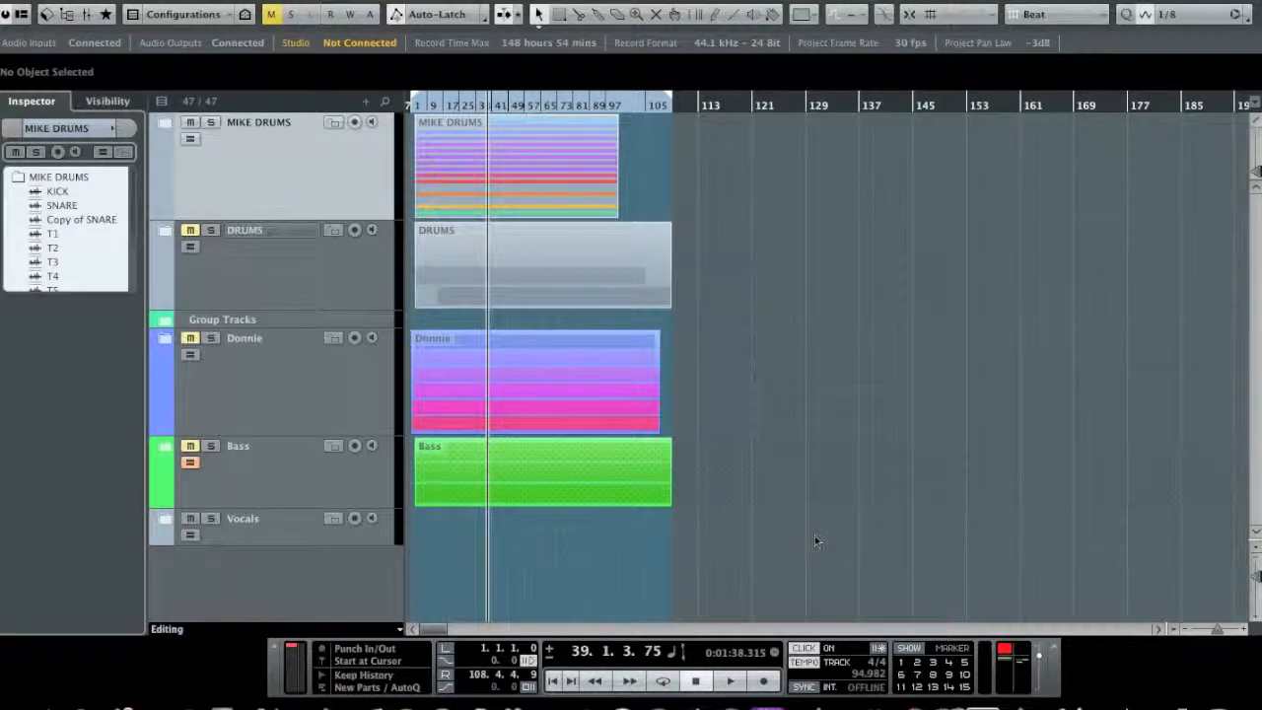
In the tempo track, lower the spike just before bar 100 to the surrounding tempo level and delete the points from bars 96 to 99.
key(super+t)
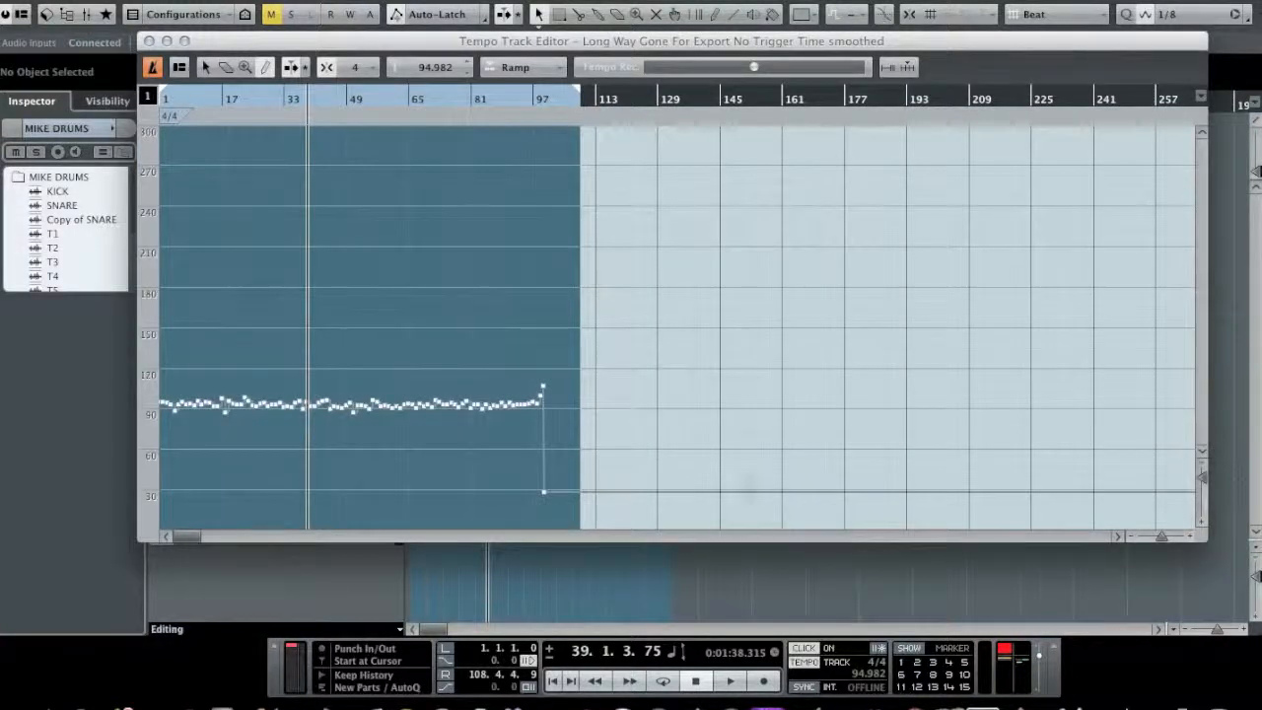
click(208, 67)
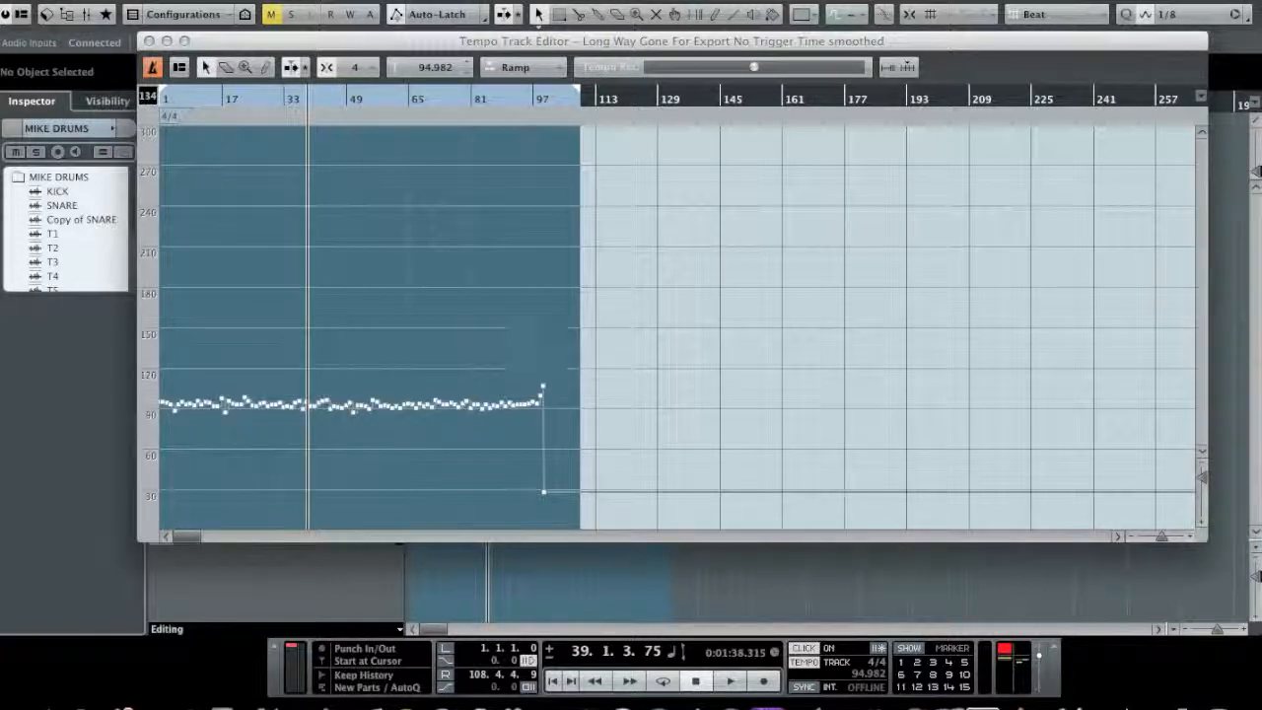
drag(563, 345, 496, 377)
drag(555, 102, 516, 203)
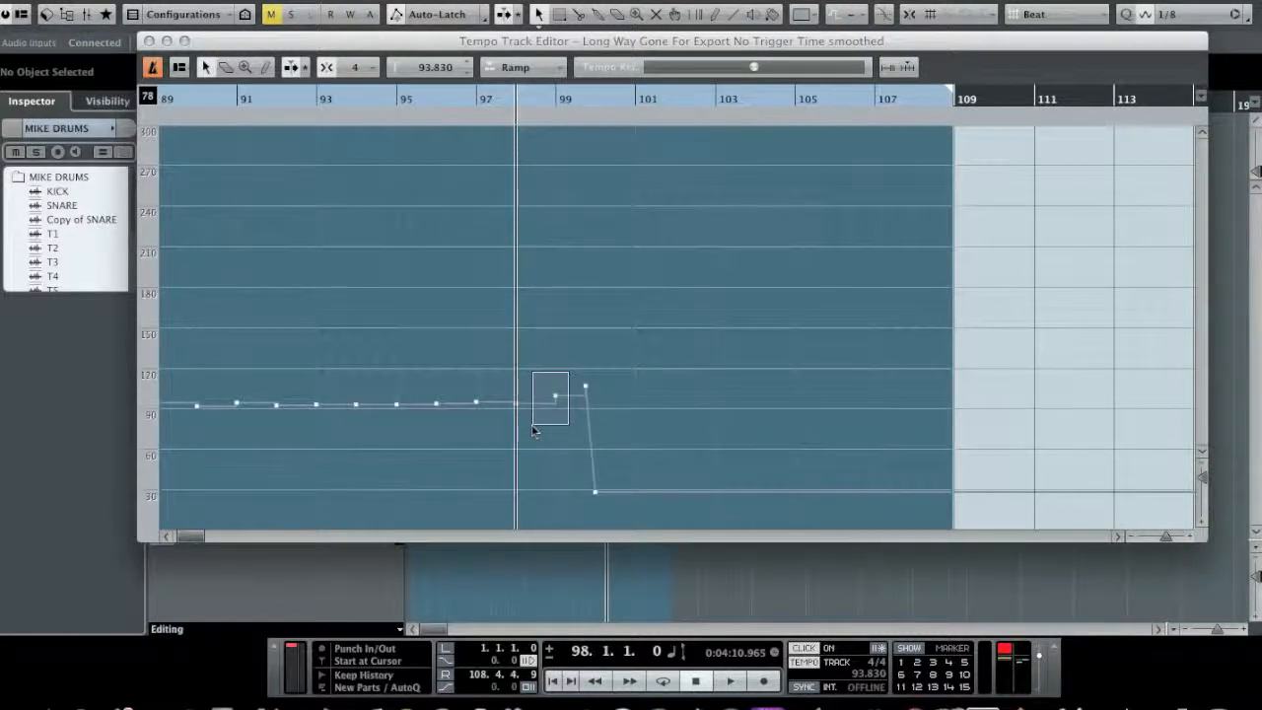
drag(533, 431, 533, 430)
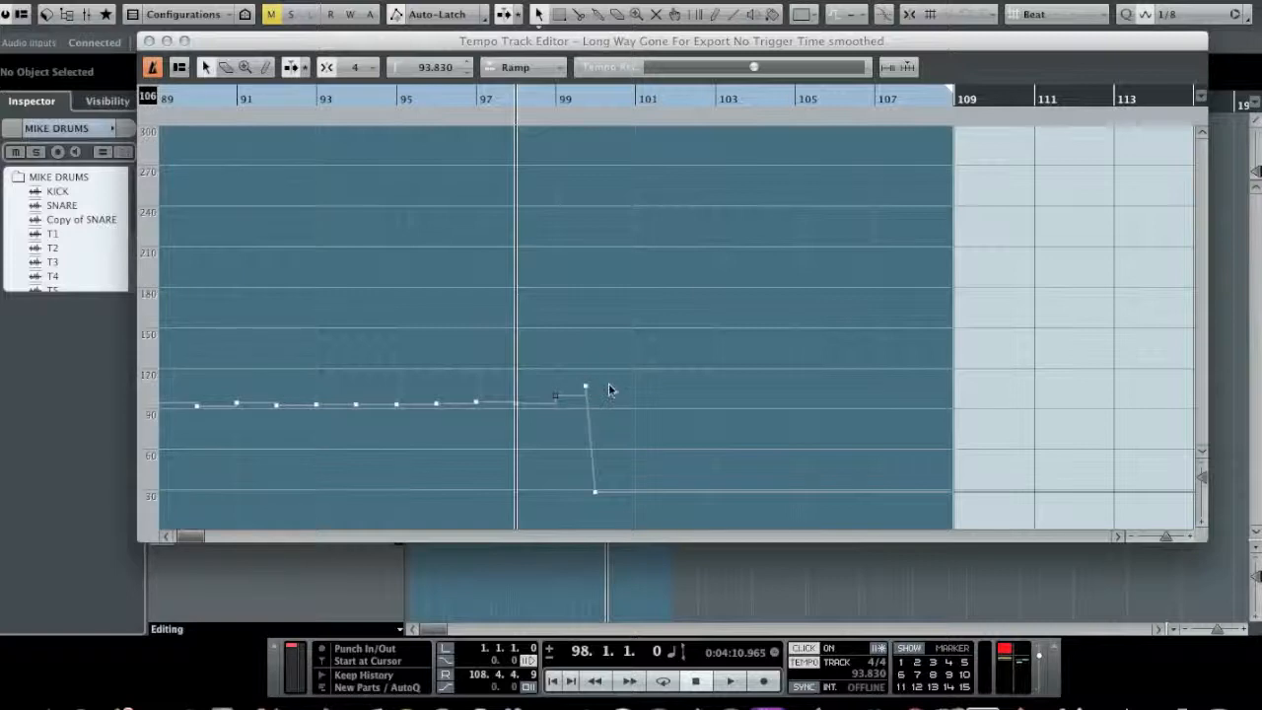
drag(585, 390, 428, 456)
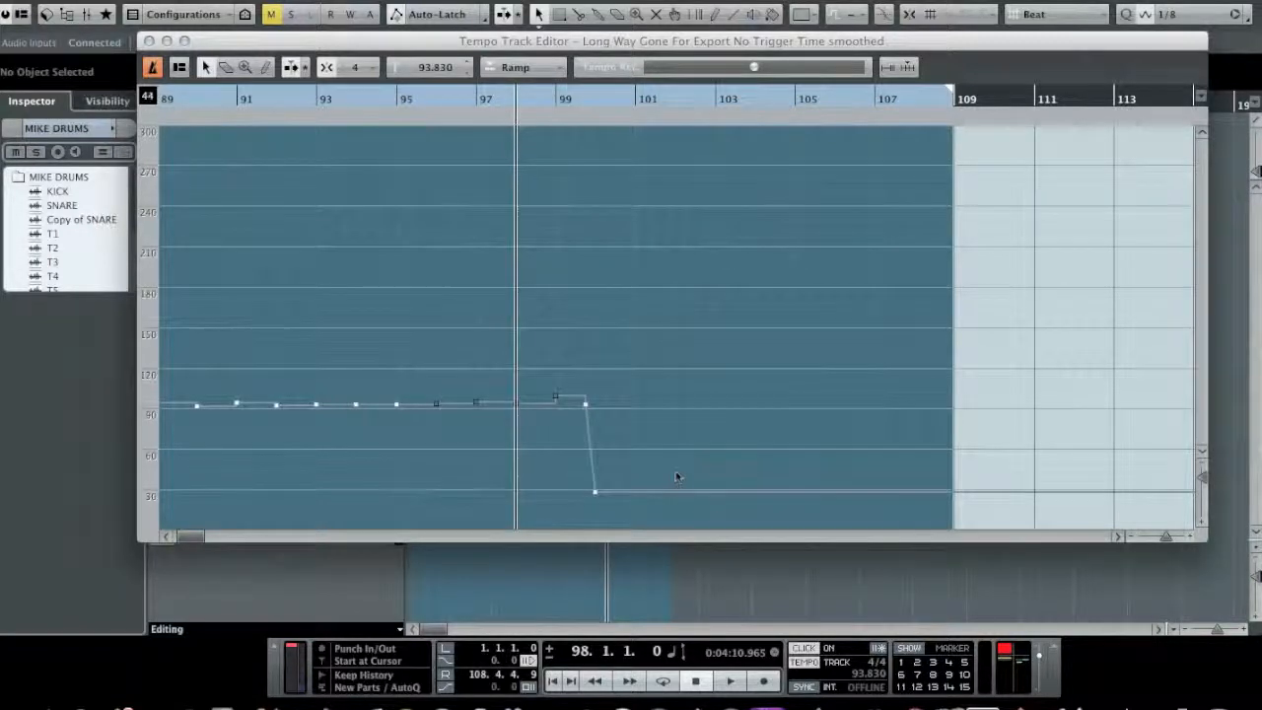
key(Delete)
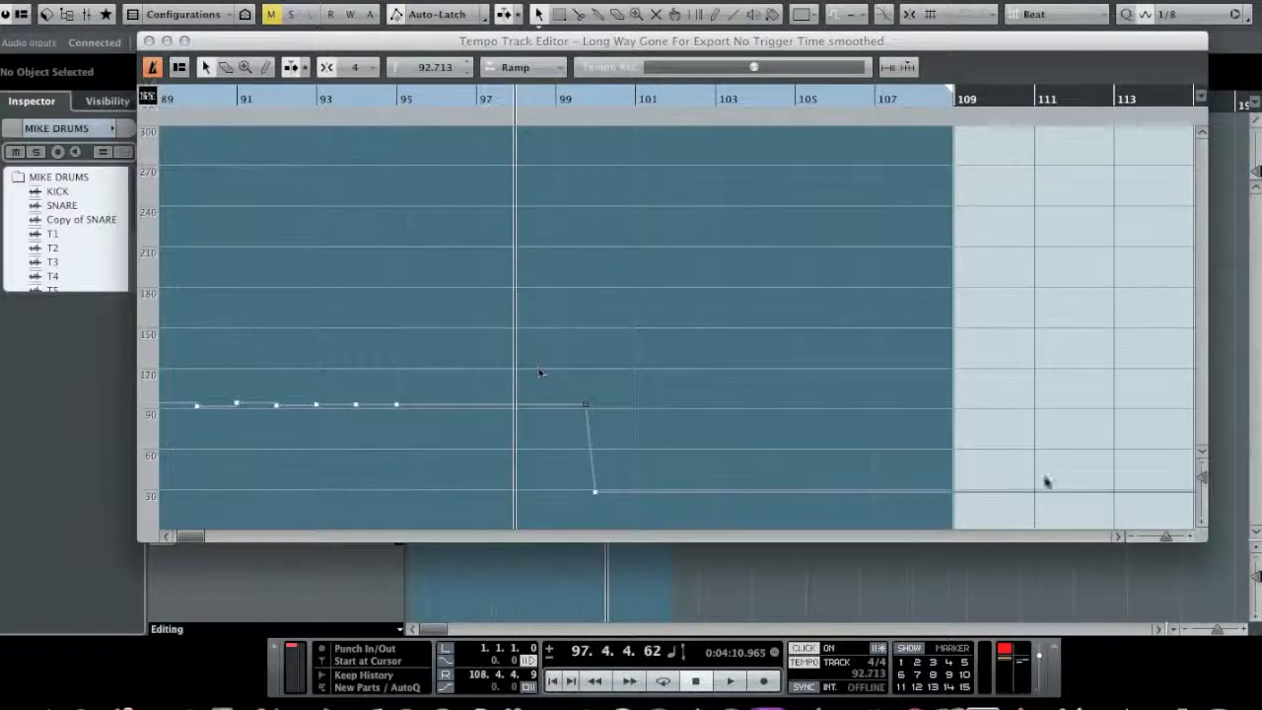
Delete all remaining intermediate tempo points between the first one at bar 1 and the last one before the drop near bar 100.
drag(1174, 541, 1171, 539)
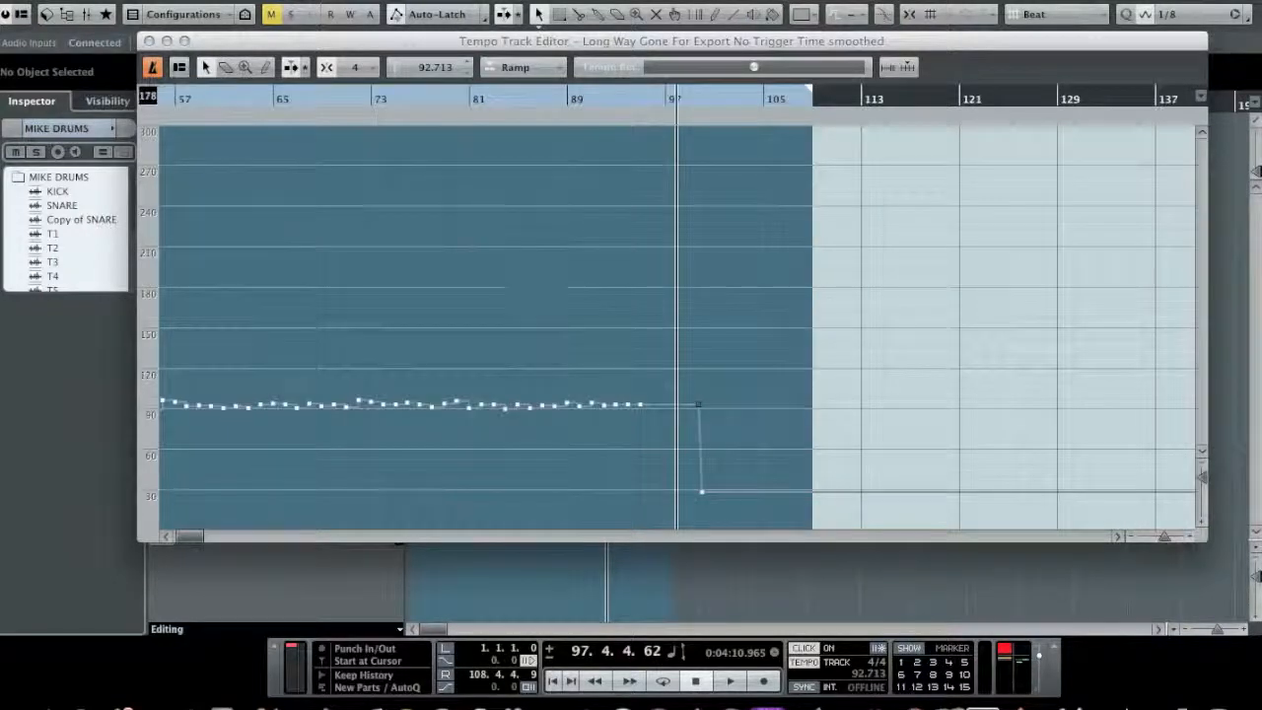
drag(662, 357, 167, 448)
key(Delete)
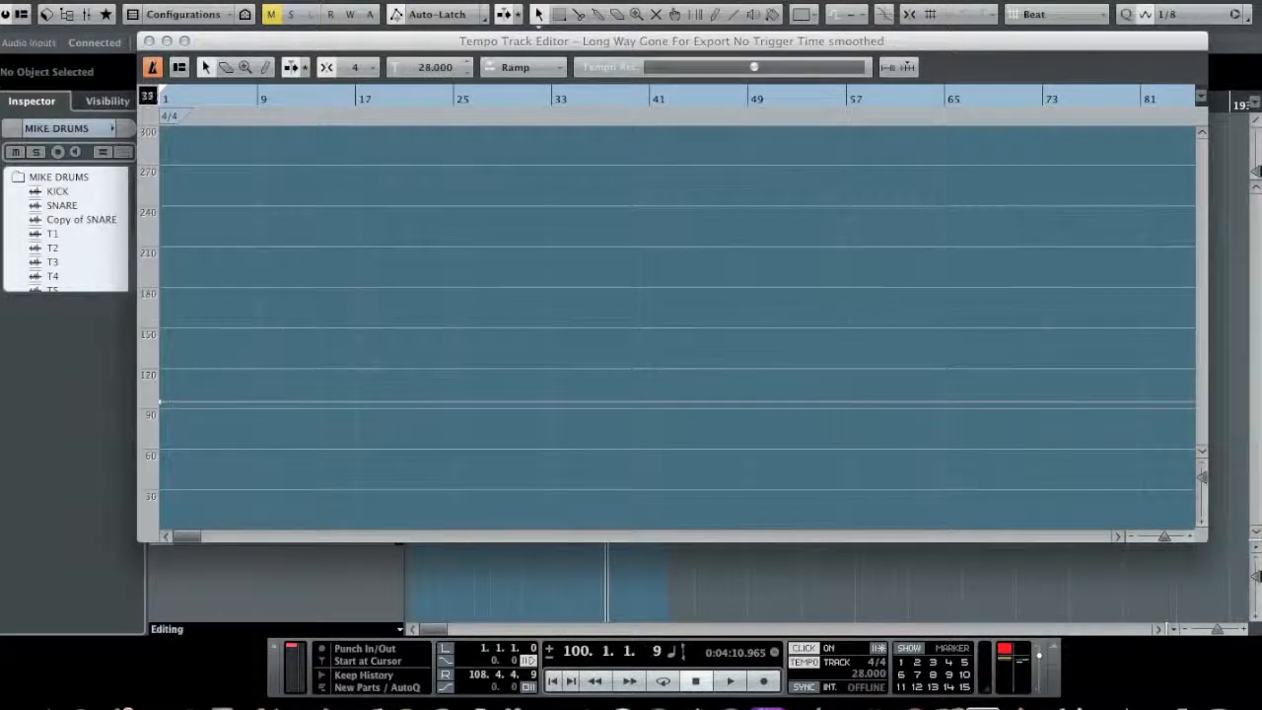
drag(1165, 538, 1161, 536)
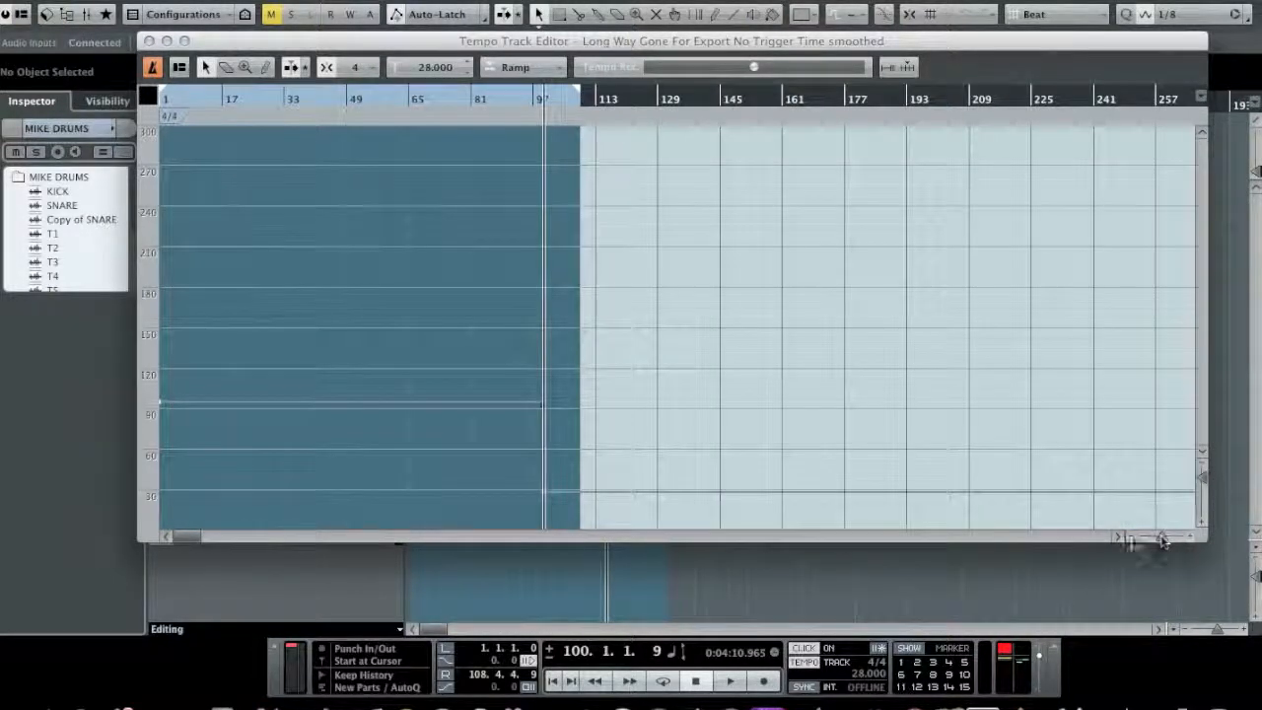
drag(389, 344, 162, 415)
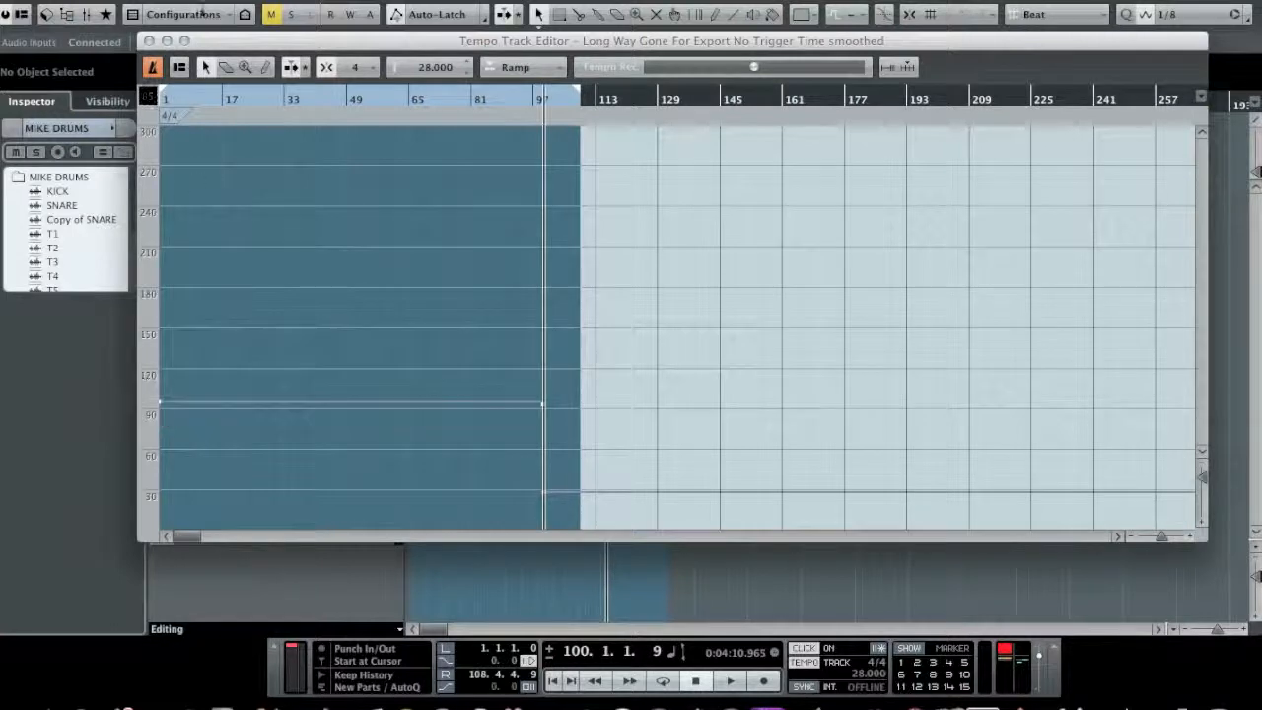
click(207, 106)
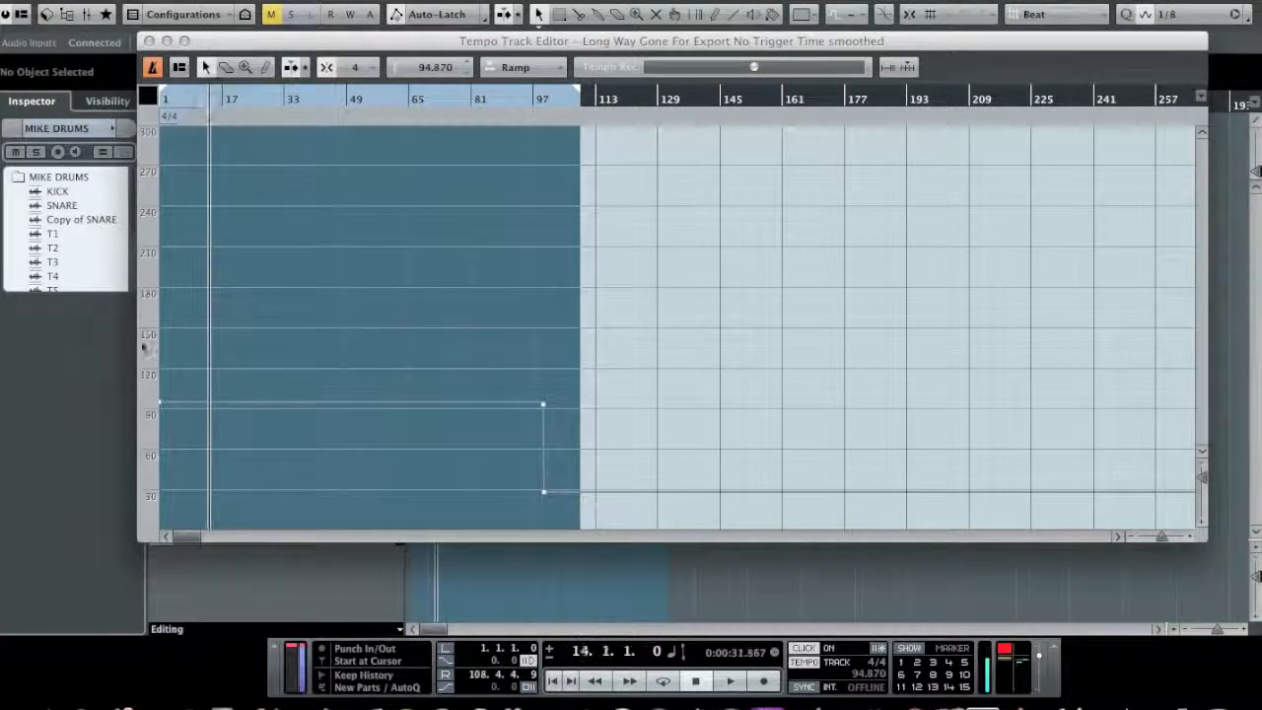
Set the first tempo point to 93 BPM and select the tempo point just before the drop near bar 100.
click(164, 411)
drag(164, 411, 164, 412)
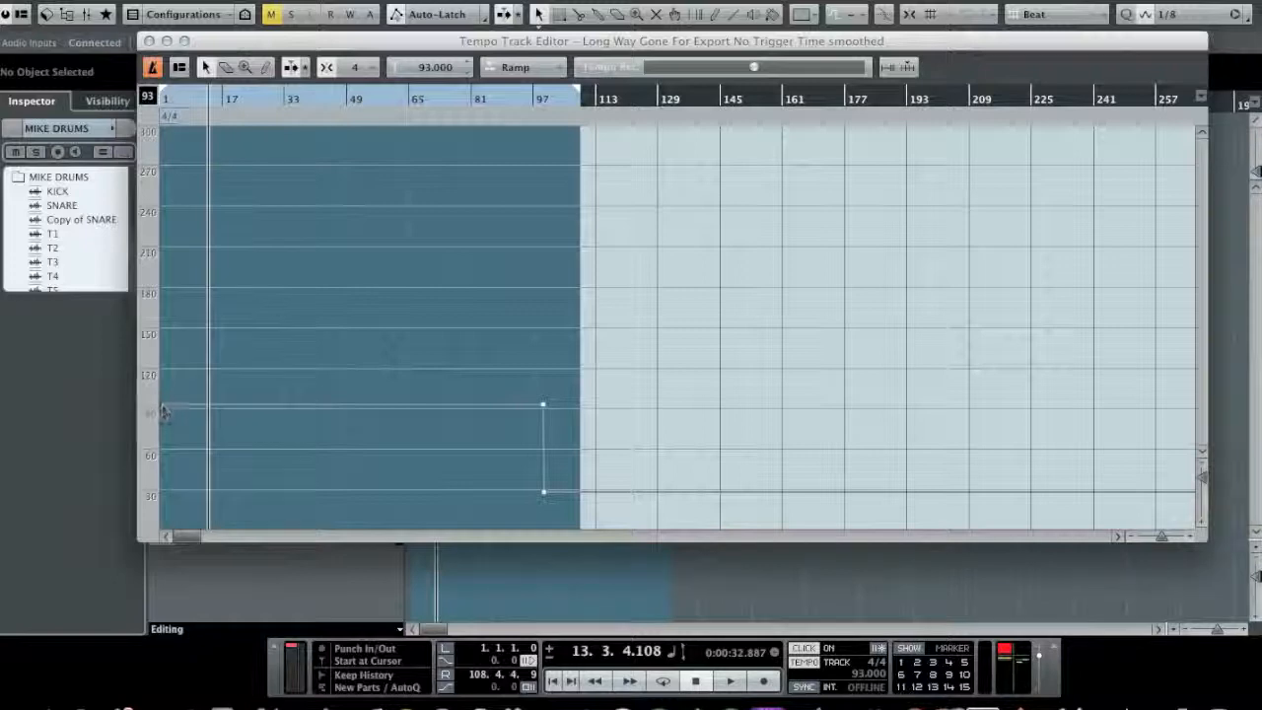
drag(549, 105, 504, 296)
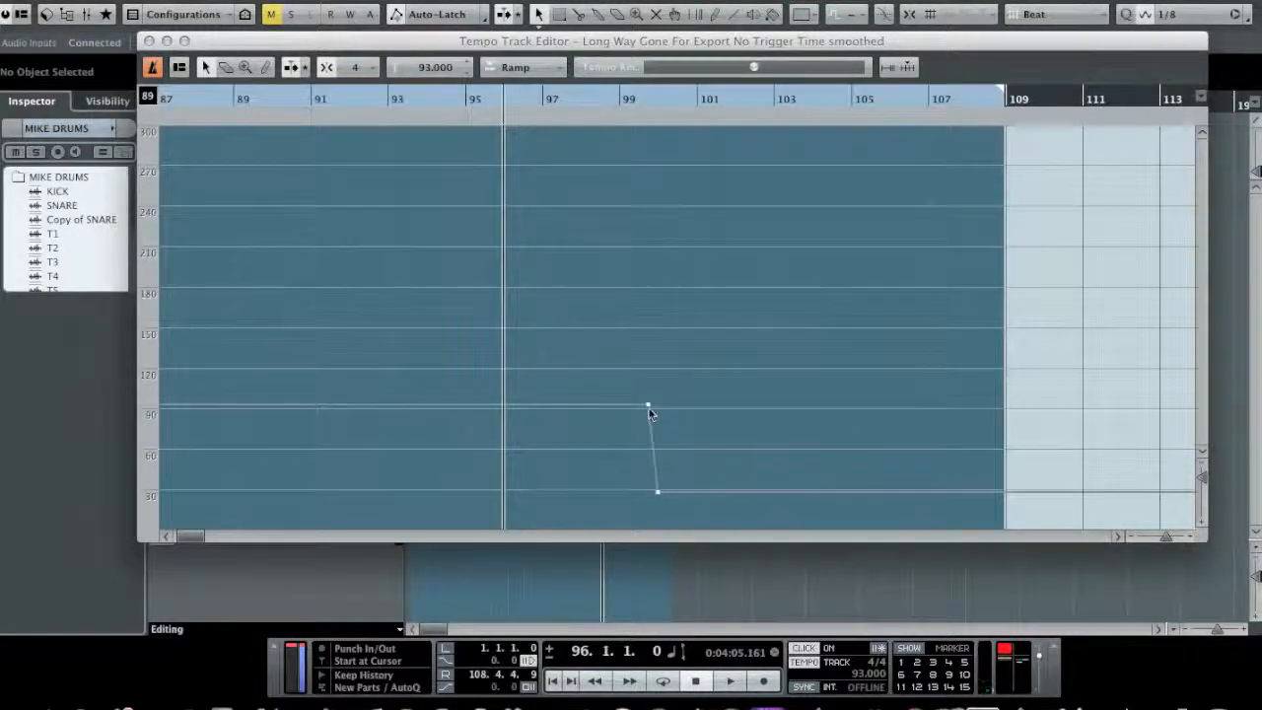
click(648, 405)
click(648, 405)
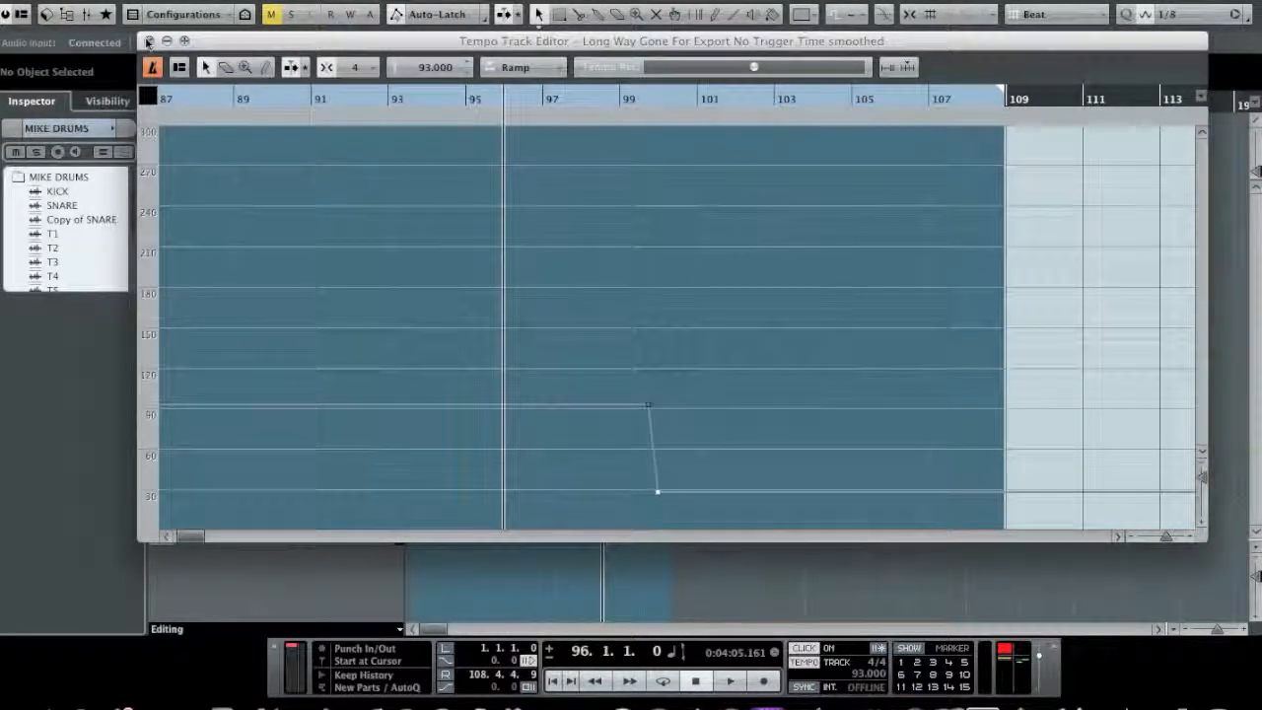
Close the tempo track editor and return the project cursor to the start of the song.
click(148, 41)
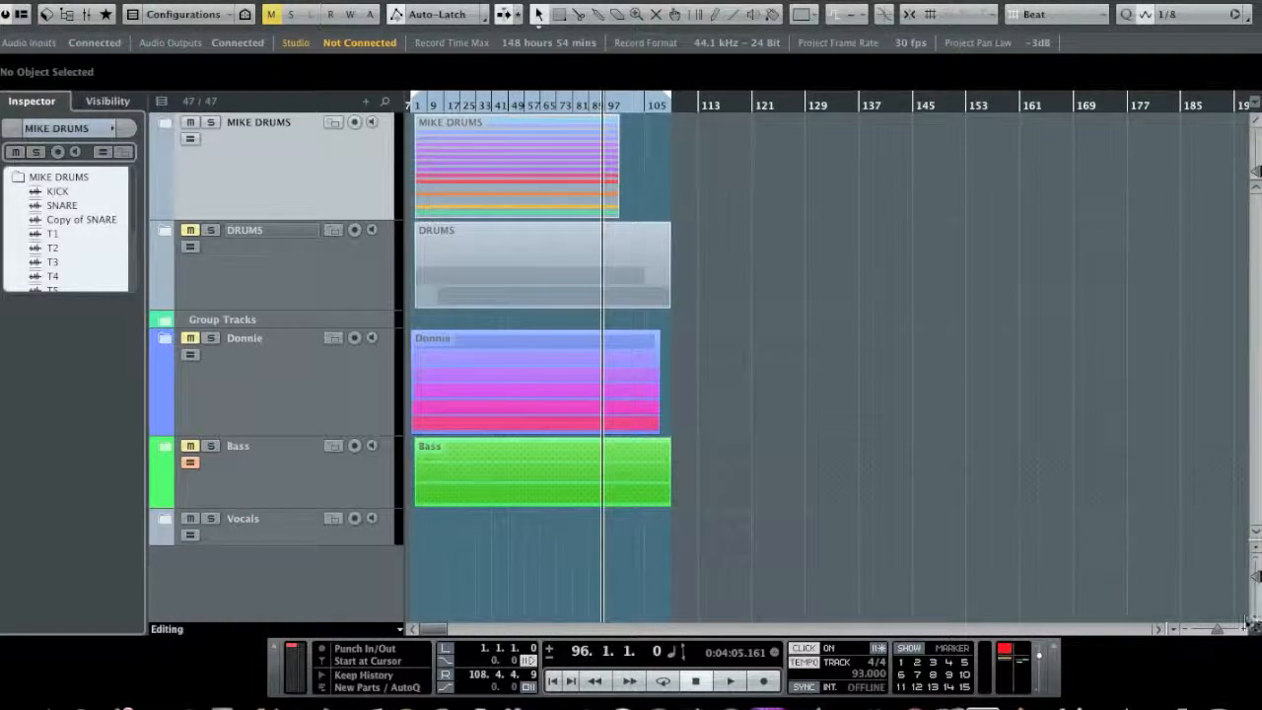
click(551, 678)
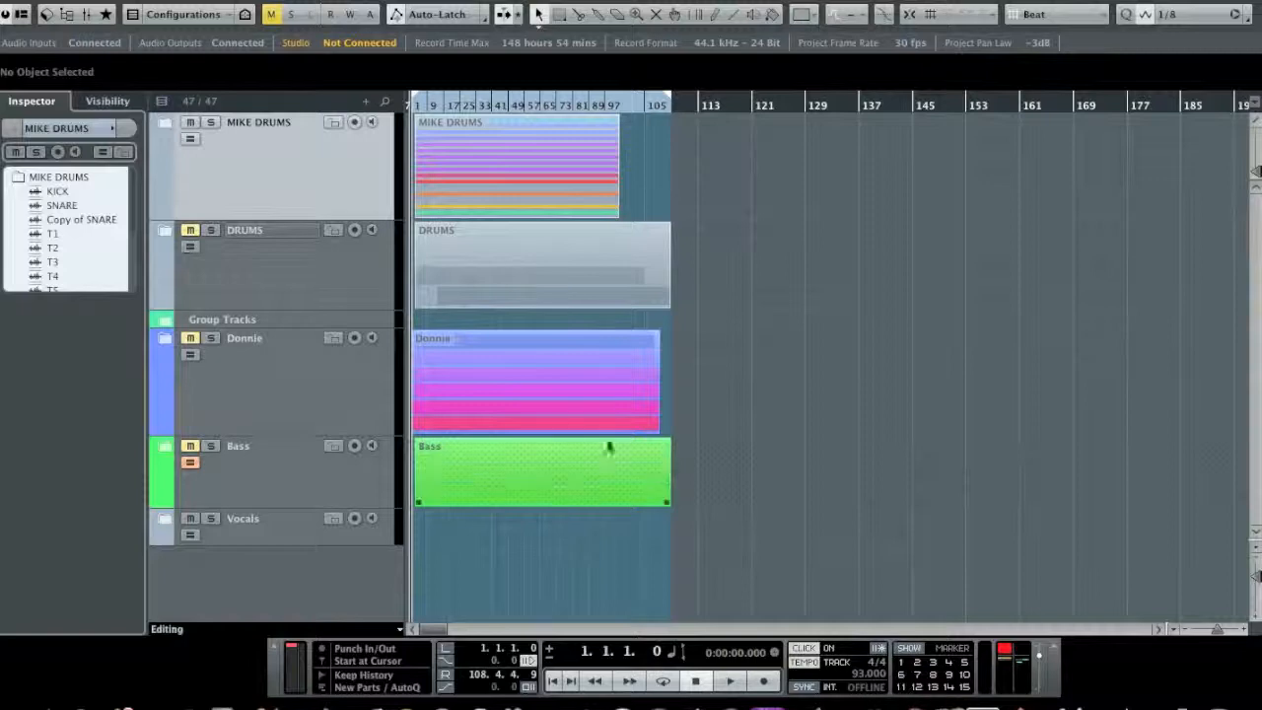
Play the first drum folder from the song start, with the timeline zoomed in to its opening bars.
click(728, 681)
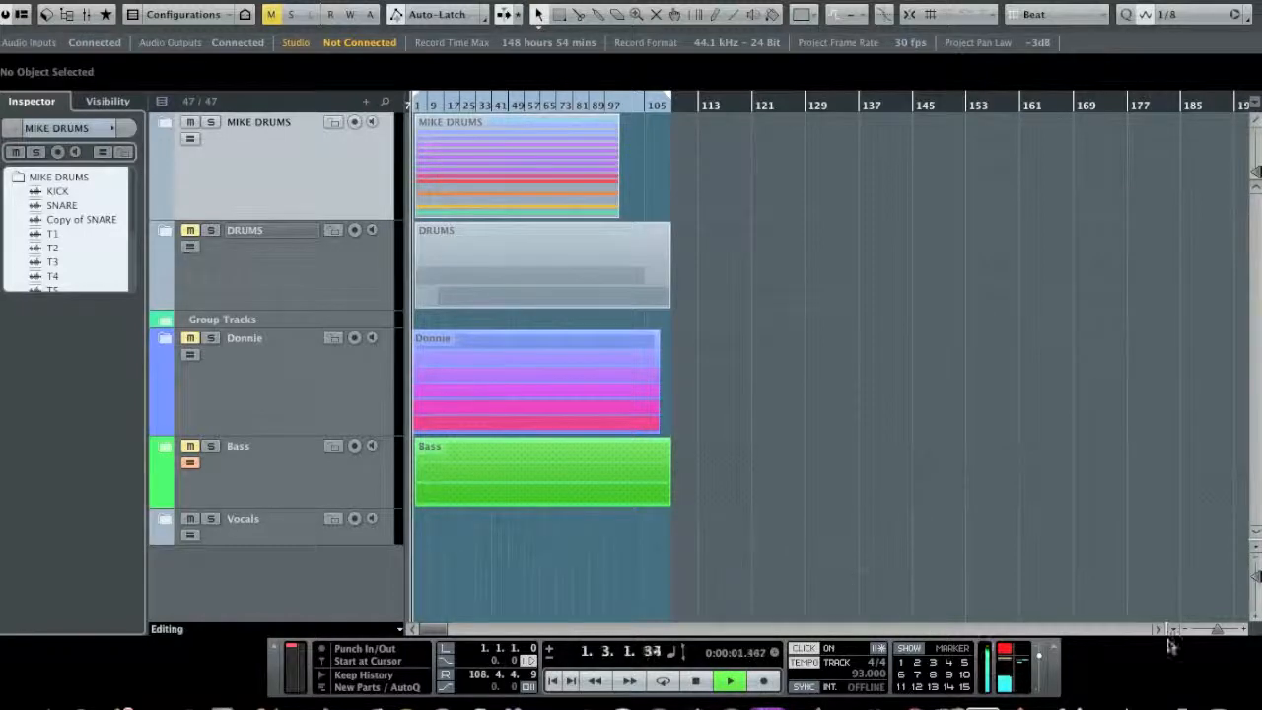
key(h)
key(h)
key(h)
key(h)
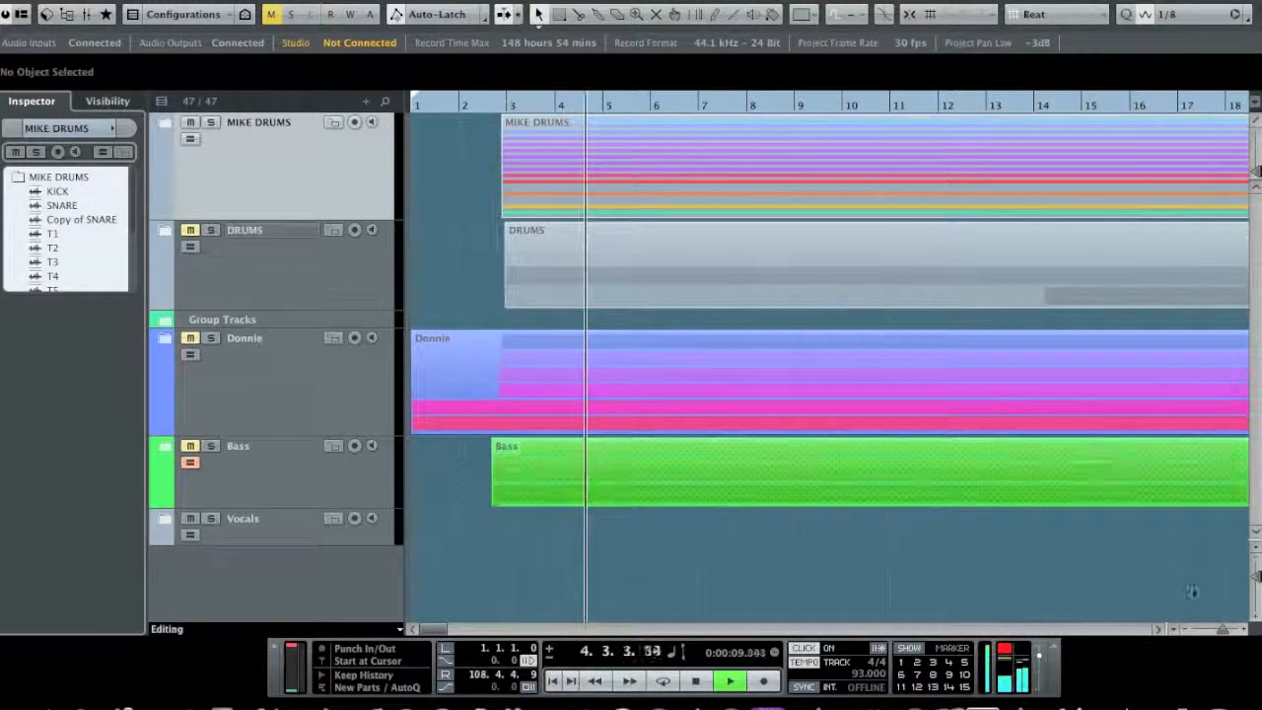
click(1221, 631)
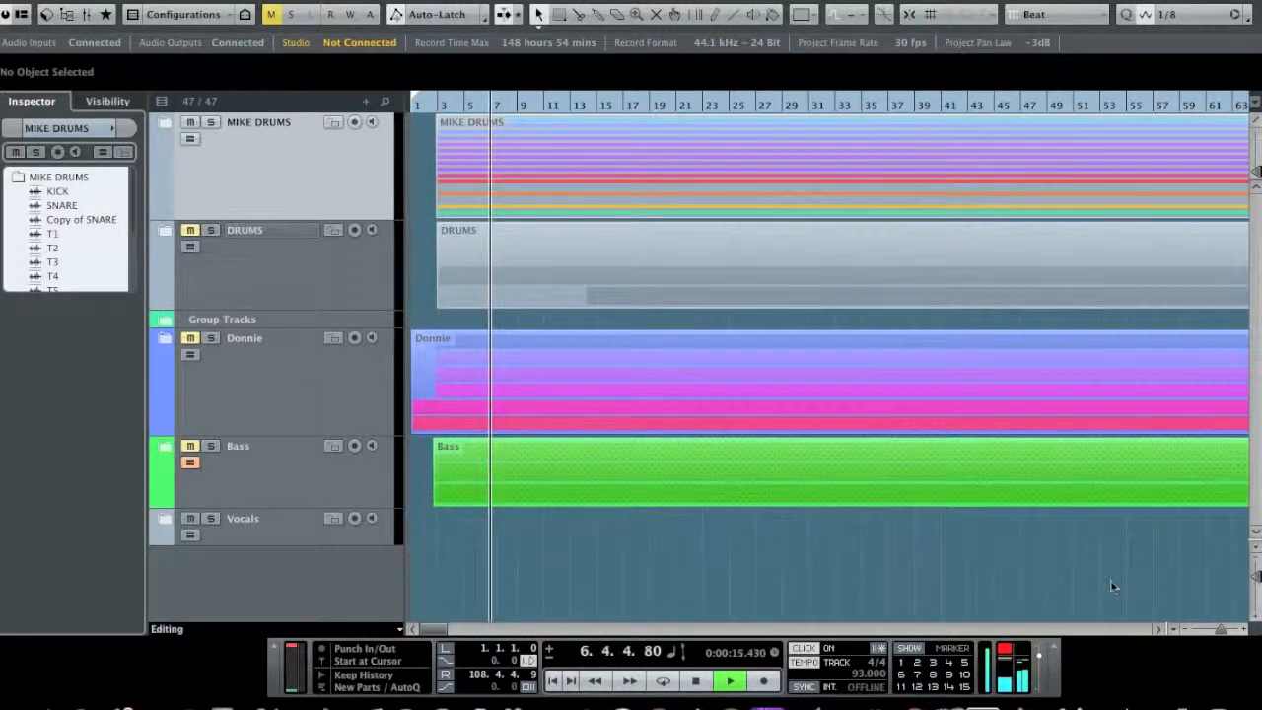
Expand the first drum folder to examine its individual tracks during playback, collapse it again and stop playback.
click(160, 122)
scroll(335, 212, down, 1)
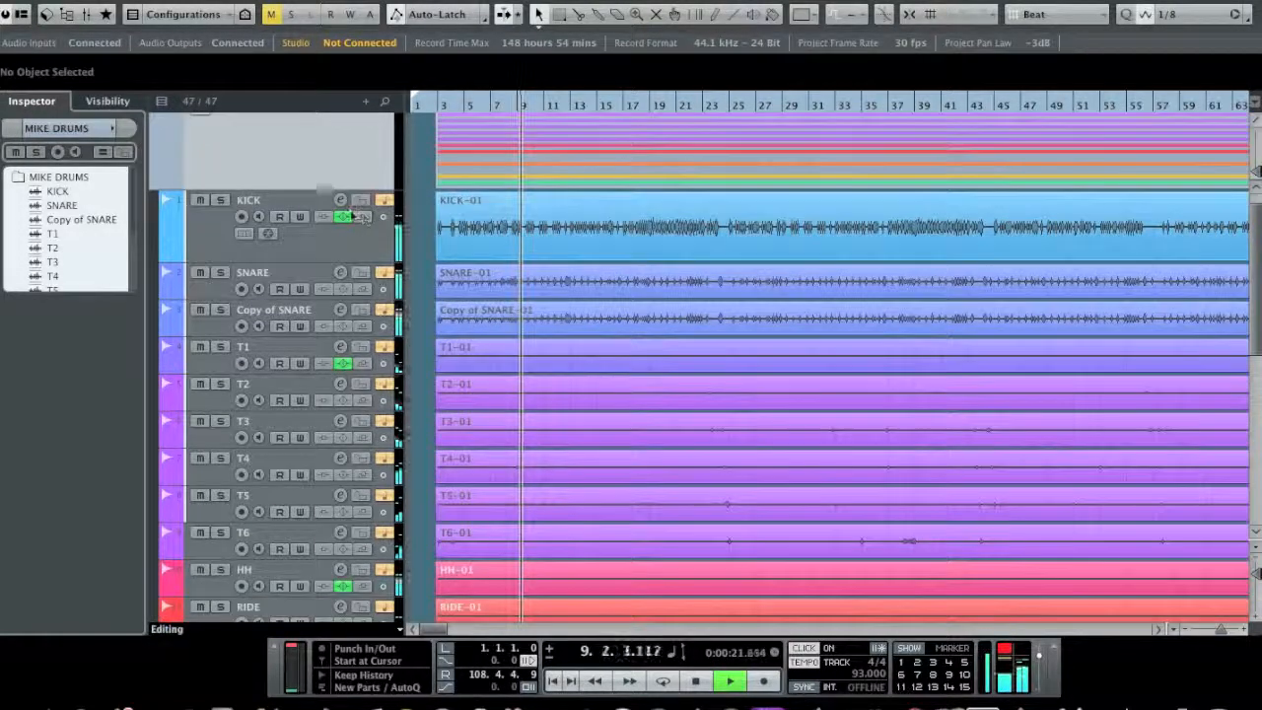
scroll(344, 194, up, 1)
click(168, 123)
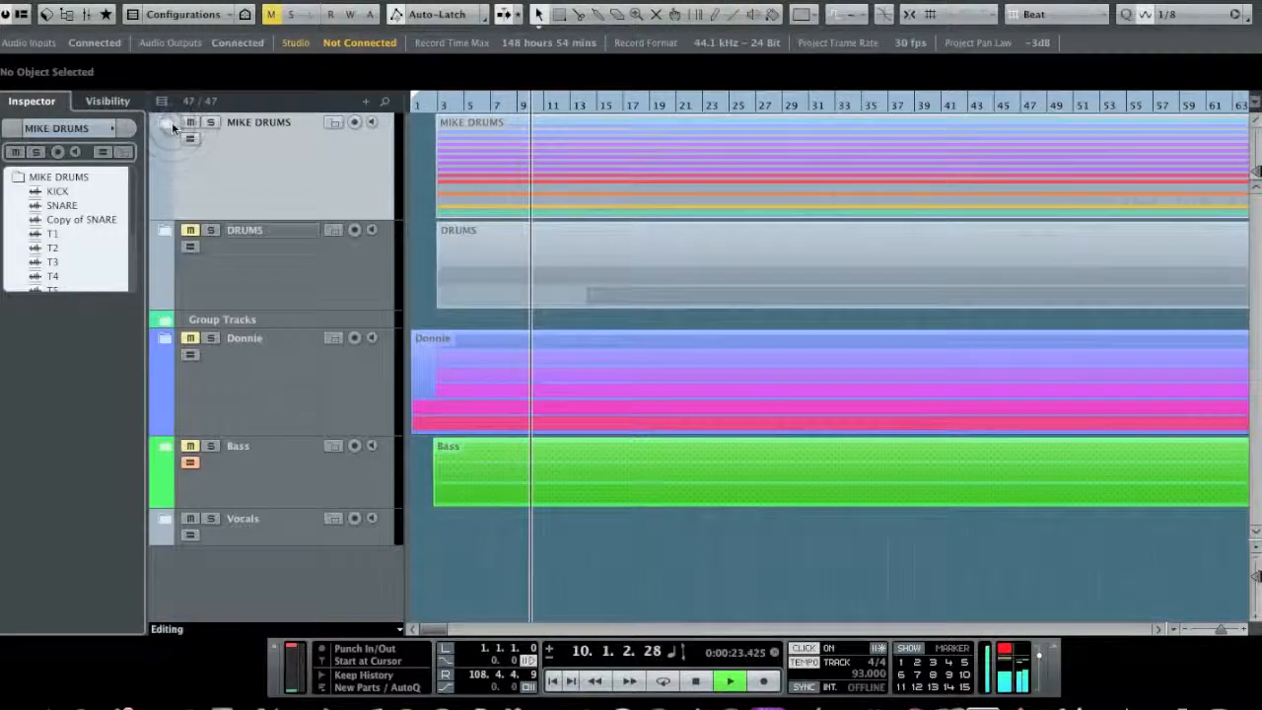
click(694, 682)
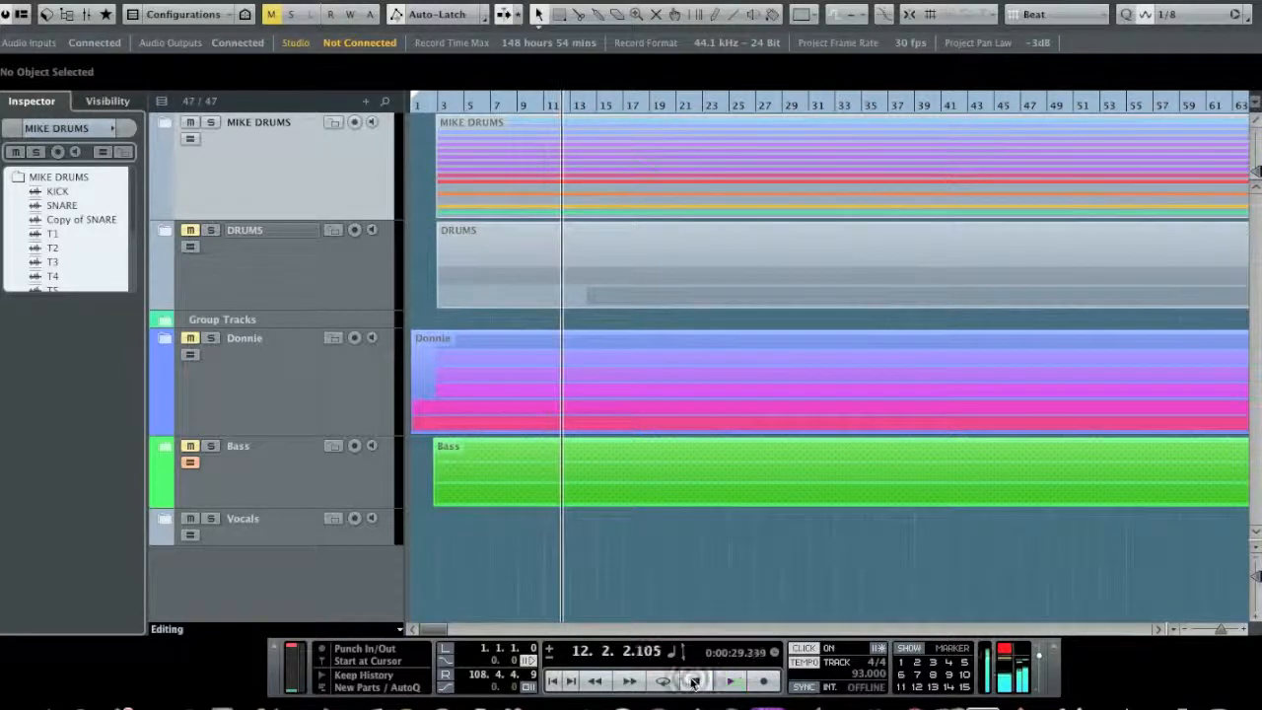
Unmute the DRUMS folder, the blue folder of 57 and 421 tracks and the Bass folder, and audition the full mix from the song start.
click(553, 682)
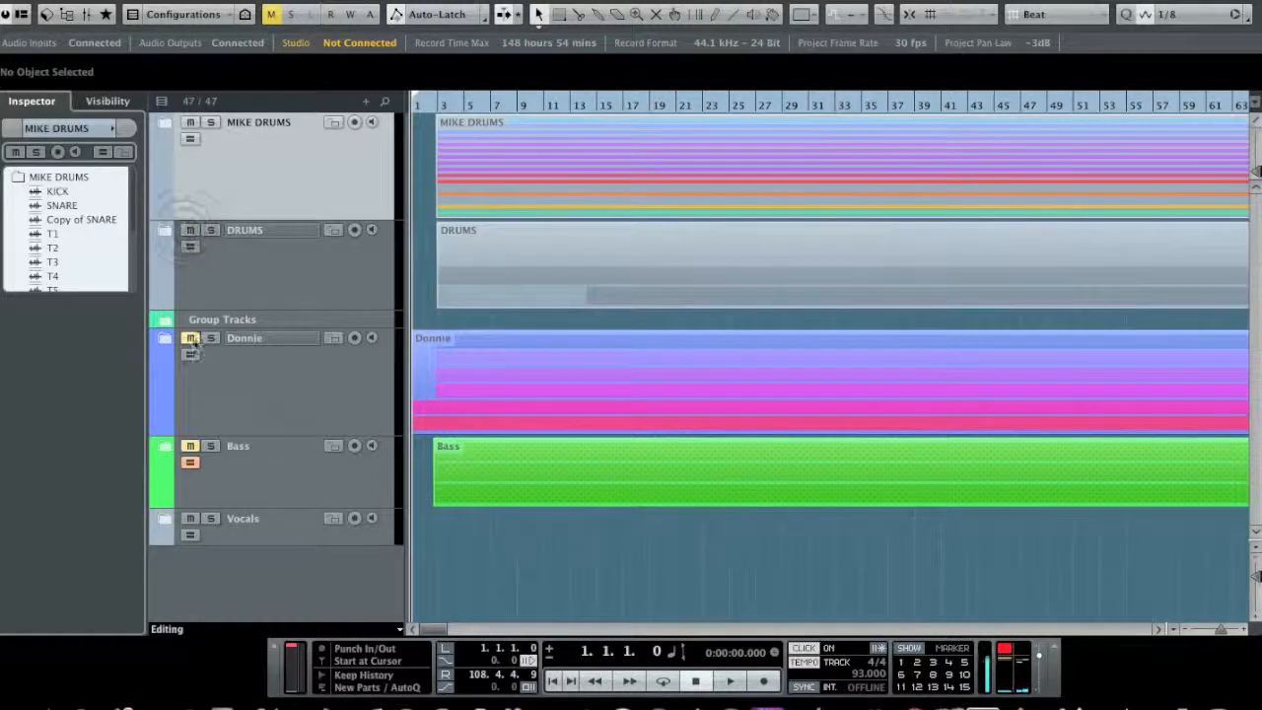
click(191, 445)
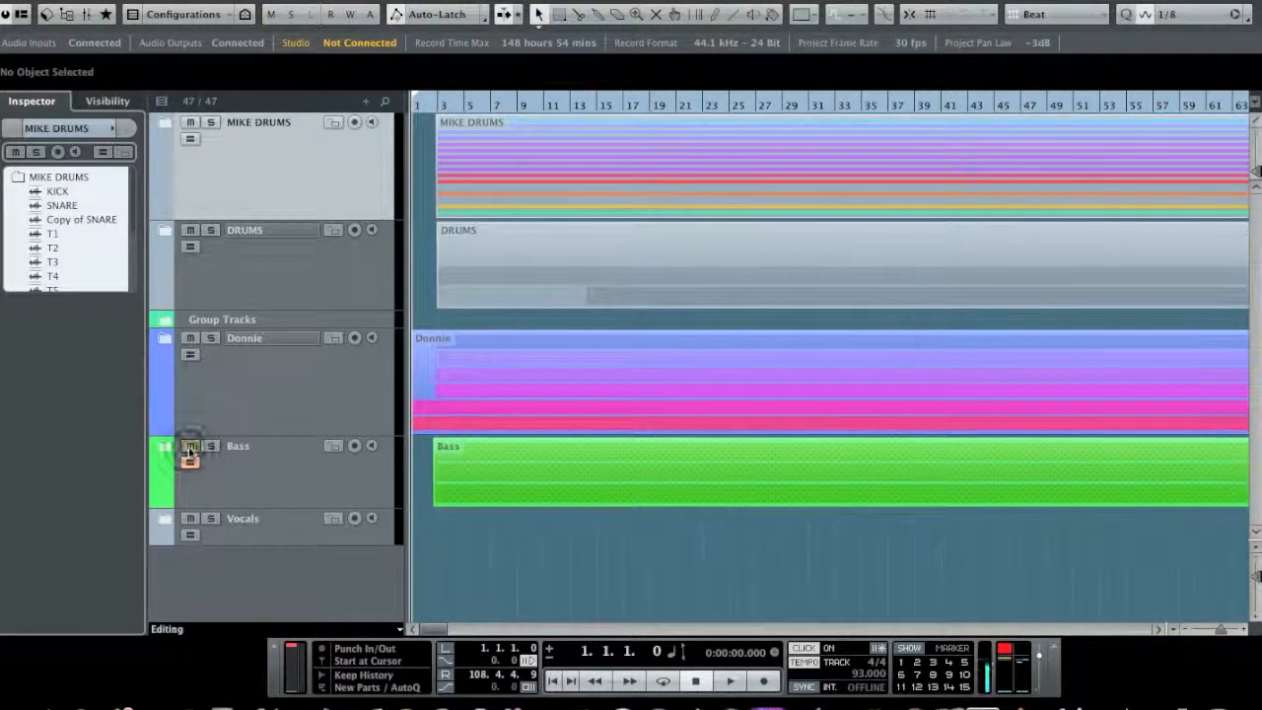
click(730, 680)
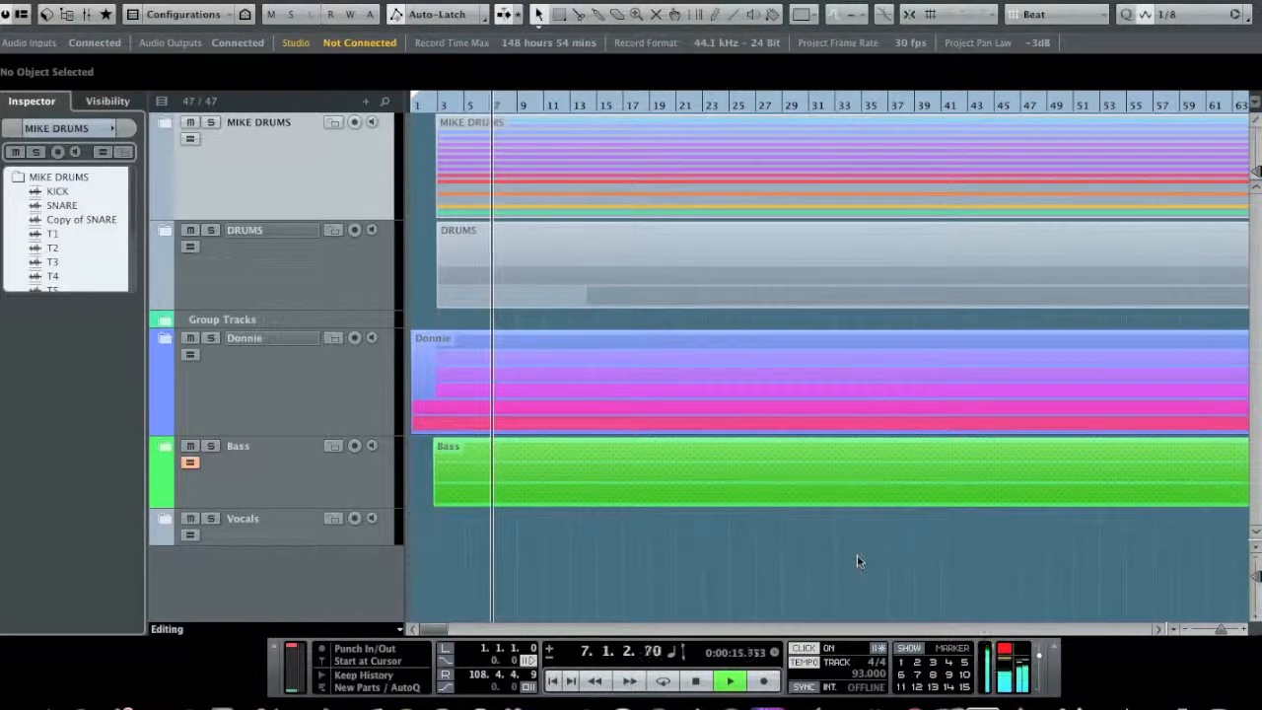
key(space)
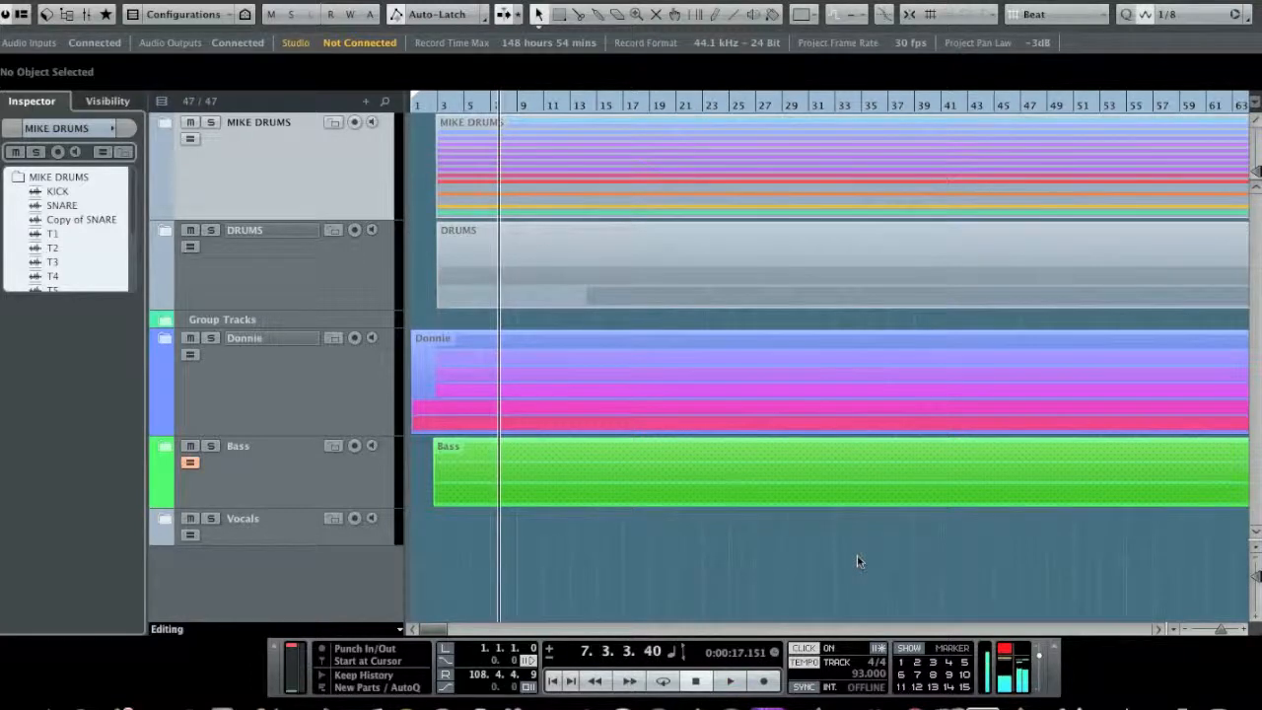
Examine the 57 and 421 tracks inside the blue folder over the full song length, and collapse the folder again.
click(164, 342)
scroll(366, 410, down, 3)
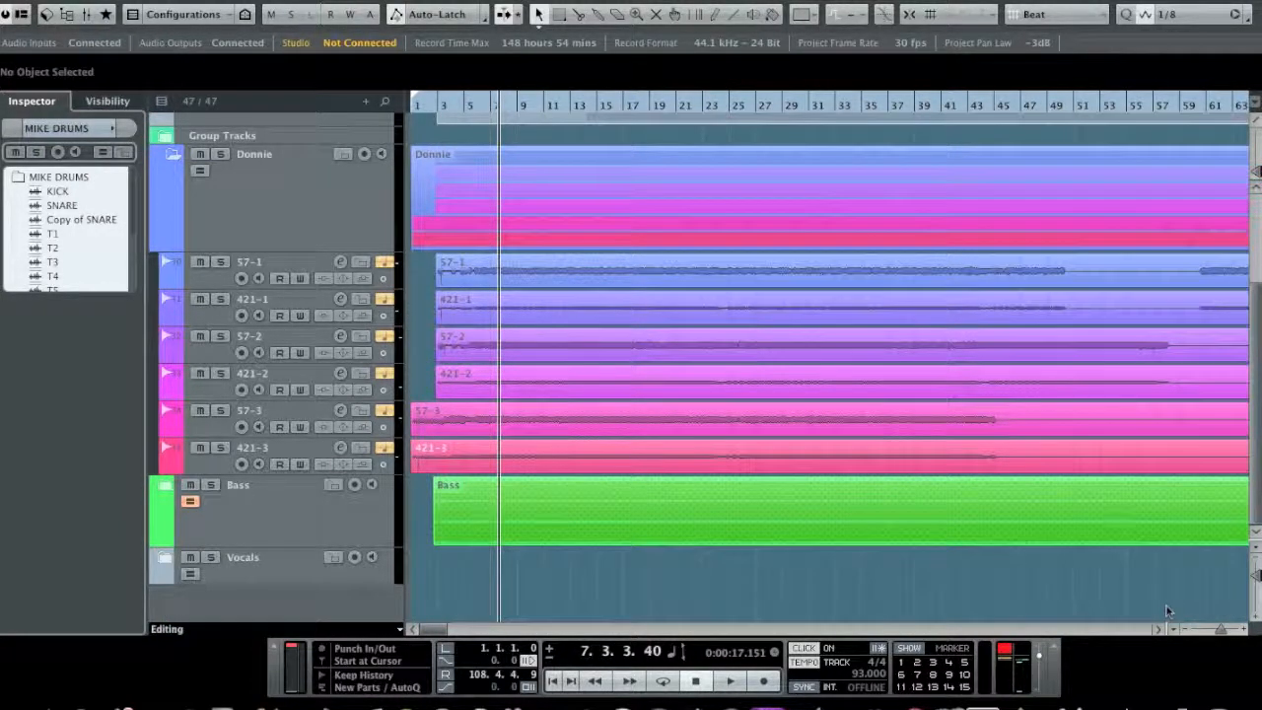
mouse_move(1220, 629)
mouse_down()
mouse_move(1201, 632)
mouse_move(1229, 632)
mouse_move(1219, 635)
mouse_up()
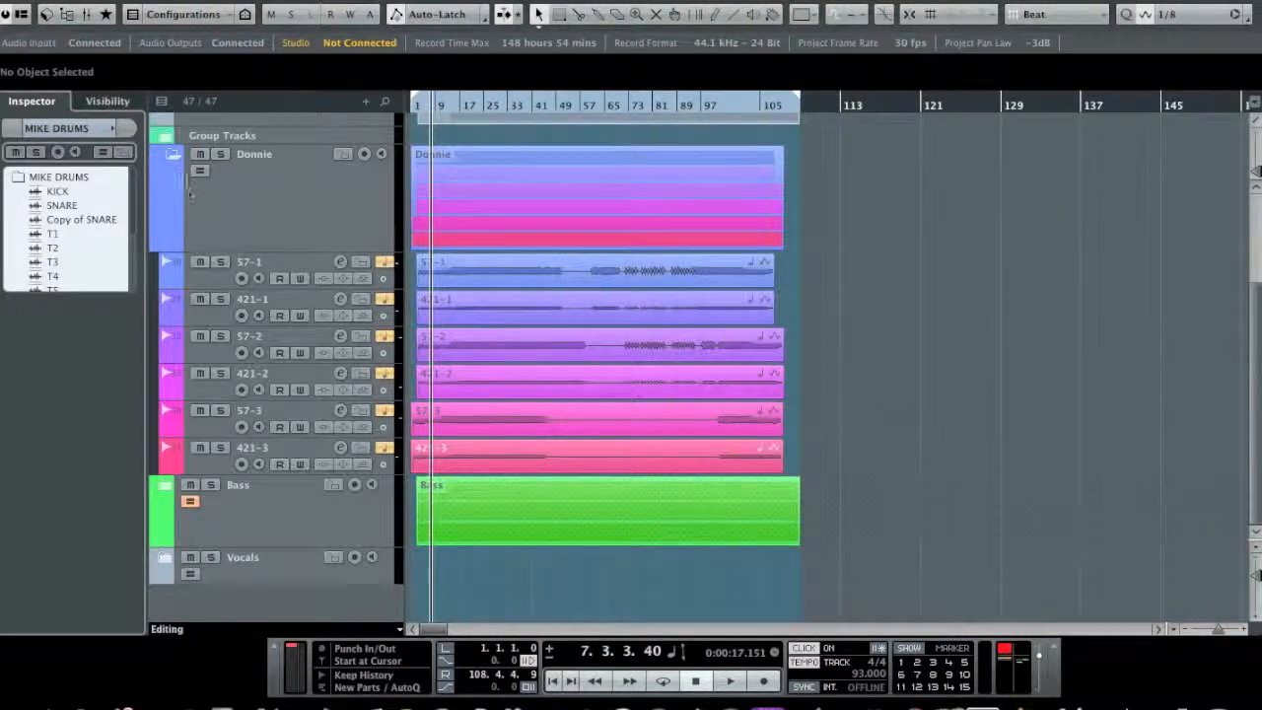
click(173, 156)
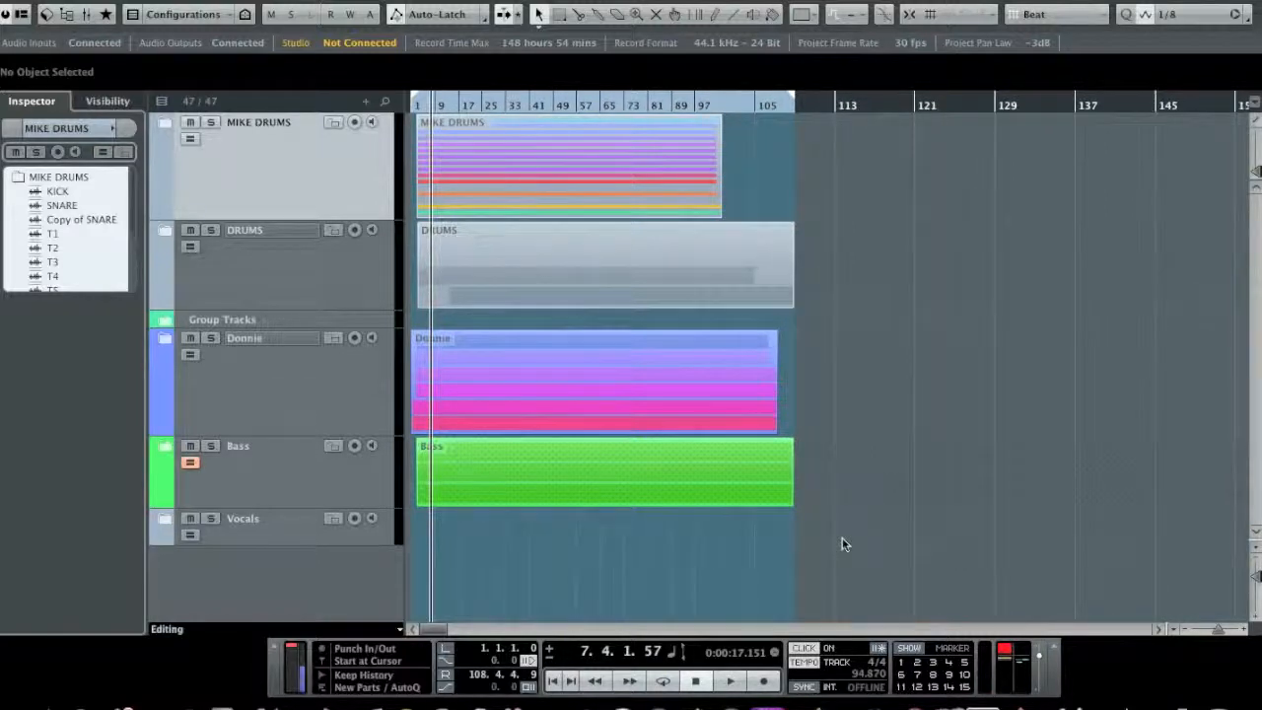
Undo the tempo flattening, review the tempo points over the whole song in the tempo track editor, and close the editor.
key(ctrl+t)
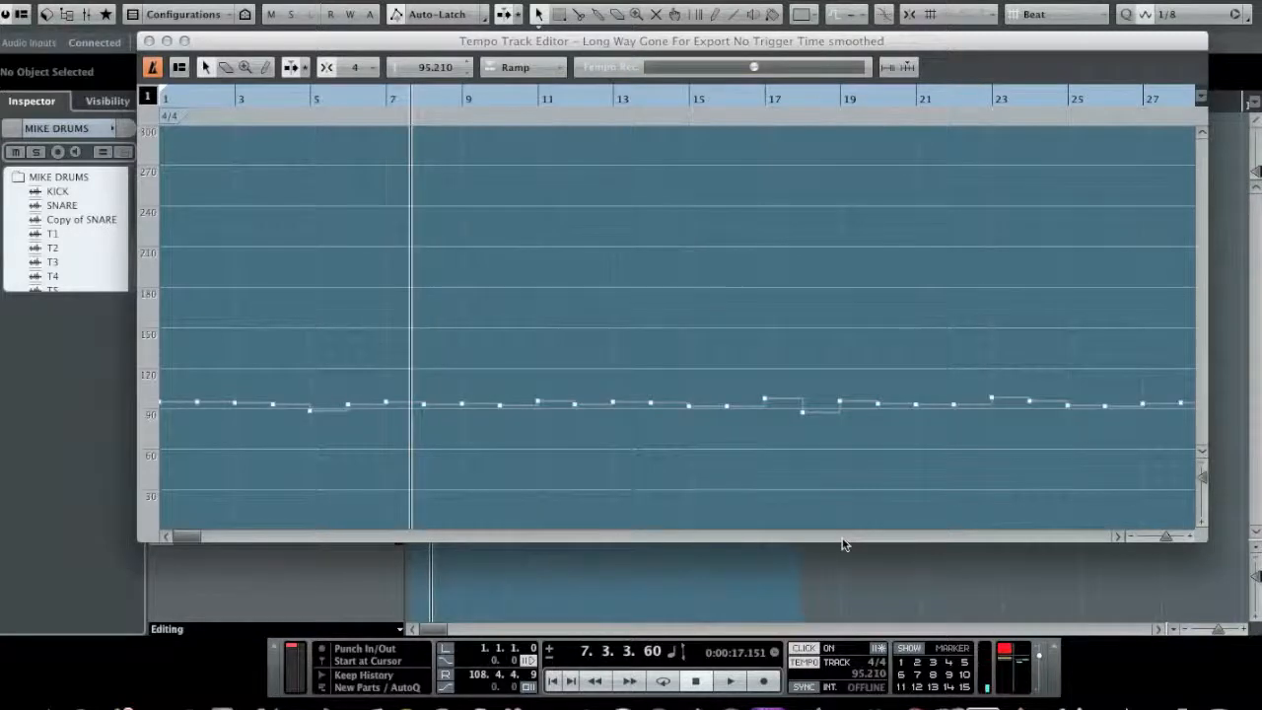
drag(1167, 540, 1161, 535)
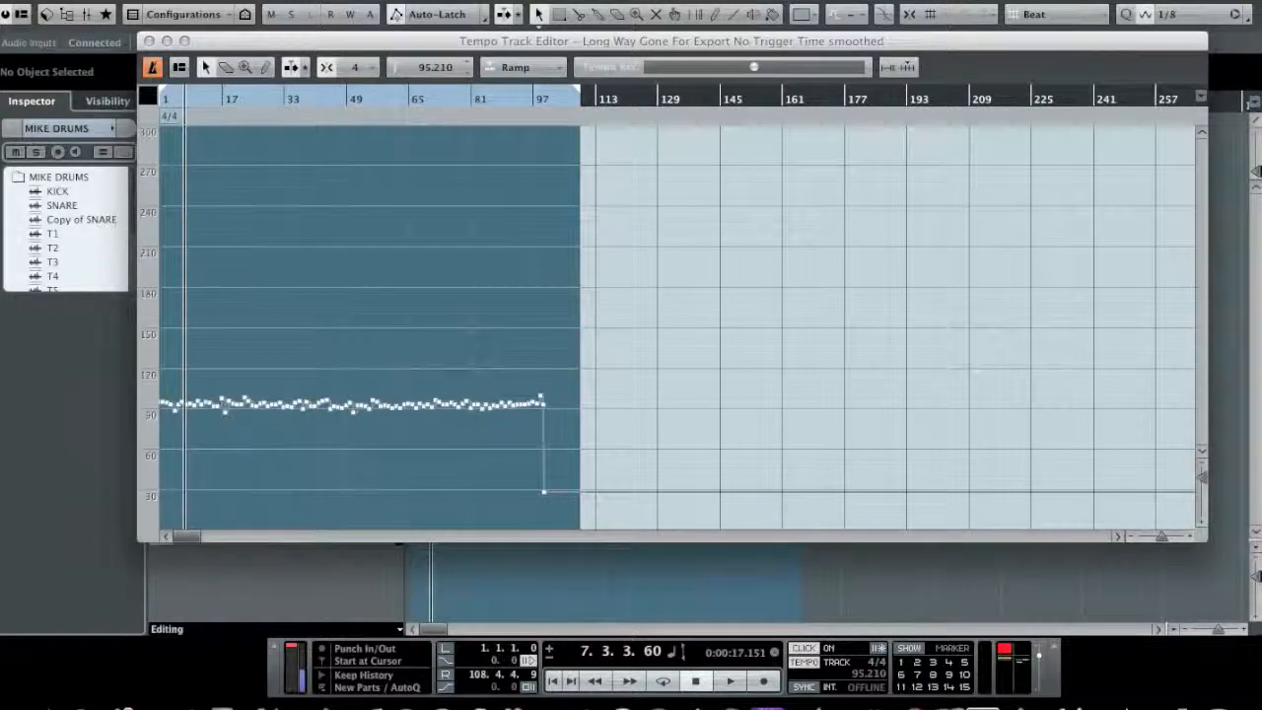
click(150, 40)
Play the mix from the song start with its original fluctuating tempo while examining the expanded 57 and 421 tracks, and stop playback.
click(552, 681)
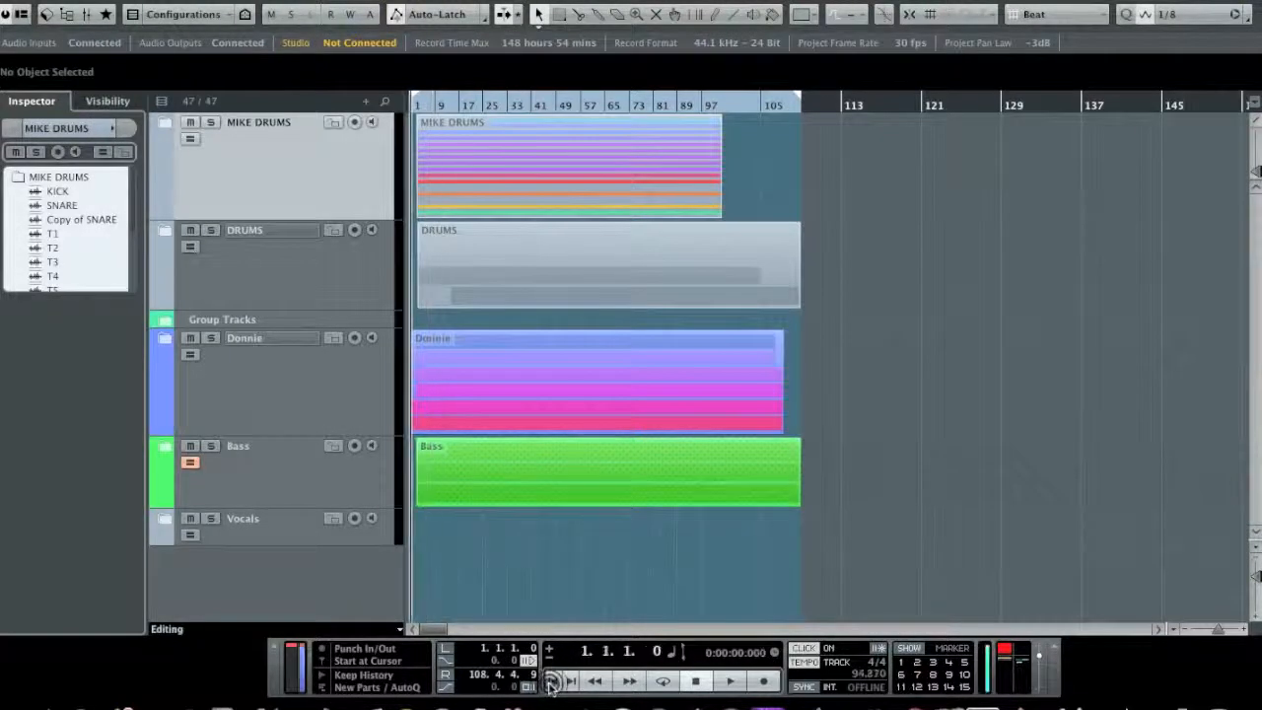
click(730, 681)
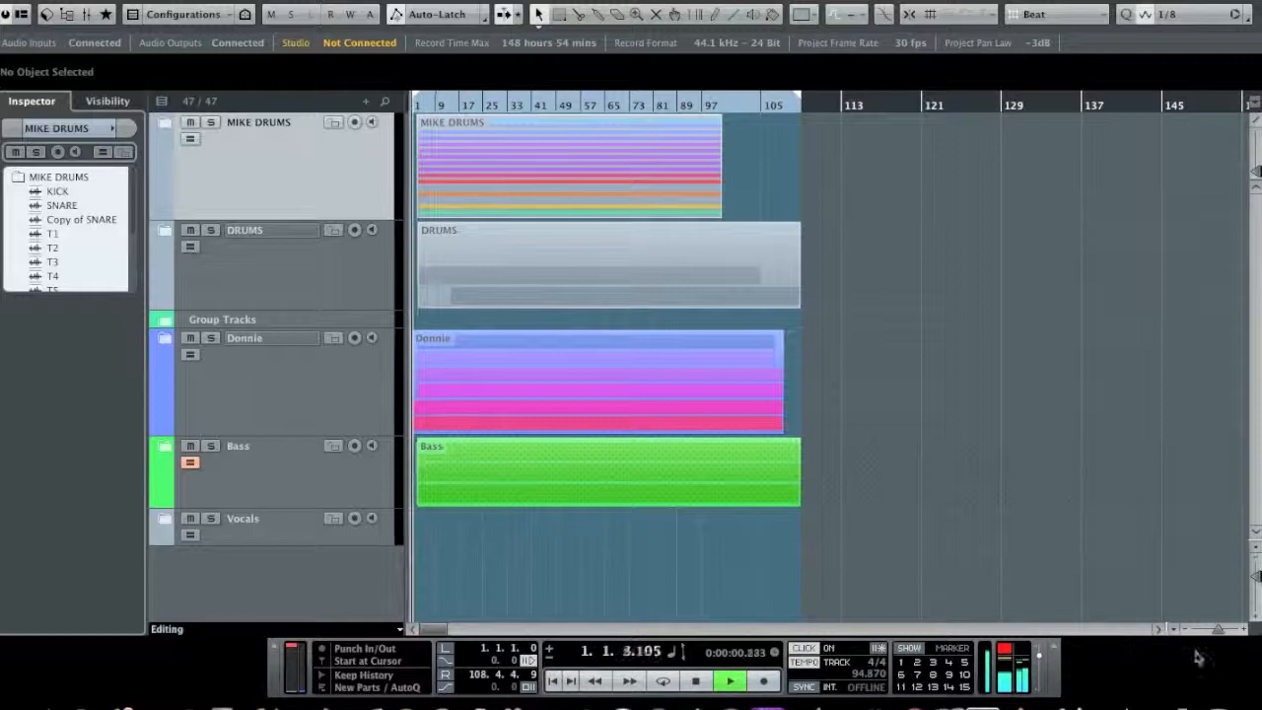
click(1221, 635)
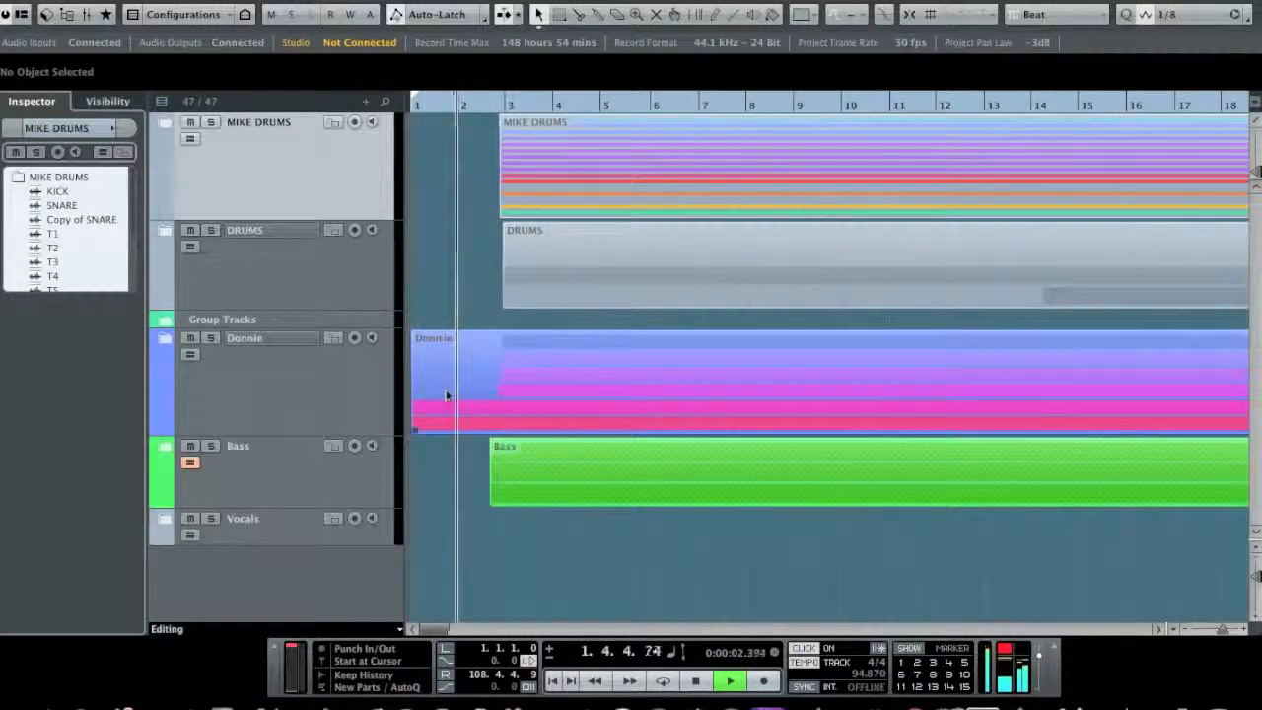
click(164, 338)
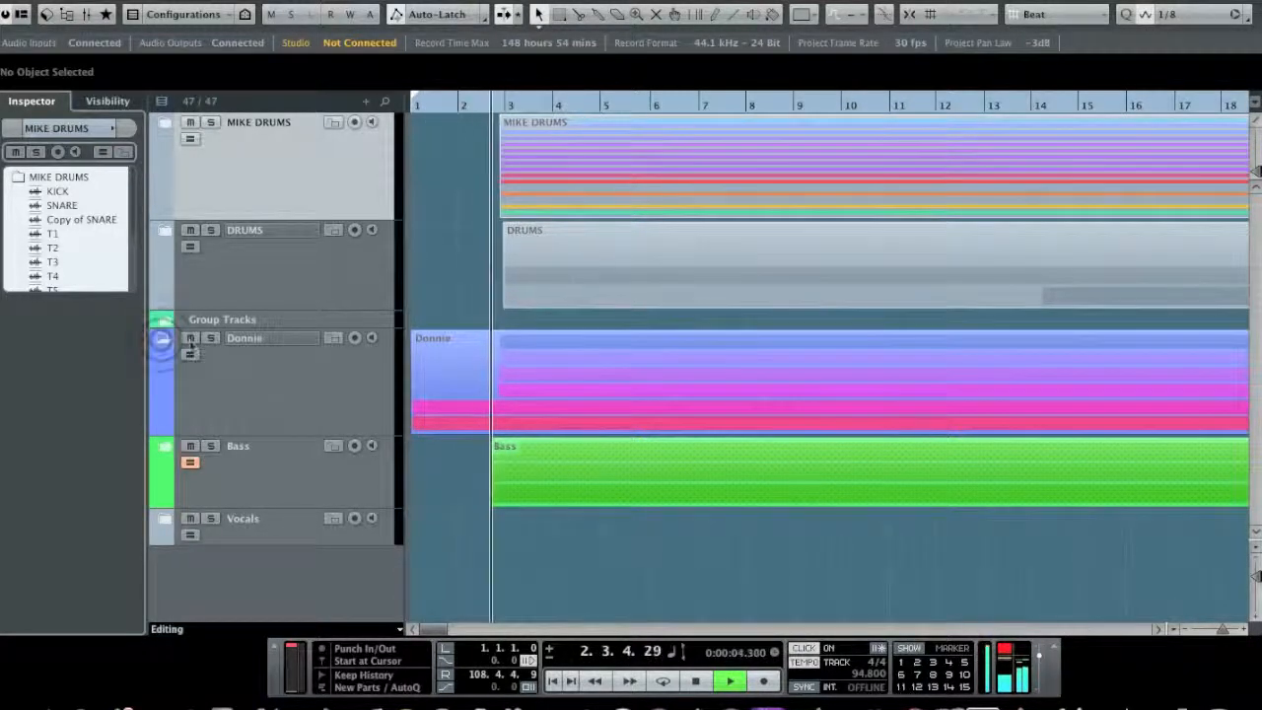
scroll(335, 355, down, 2)
scroll(337, 336, down, 1)
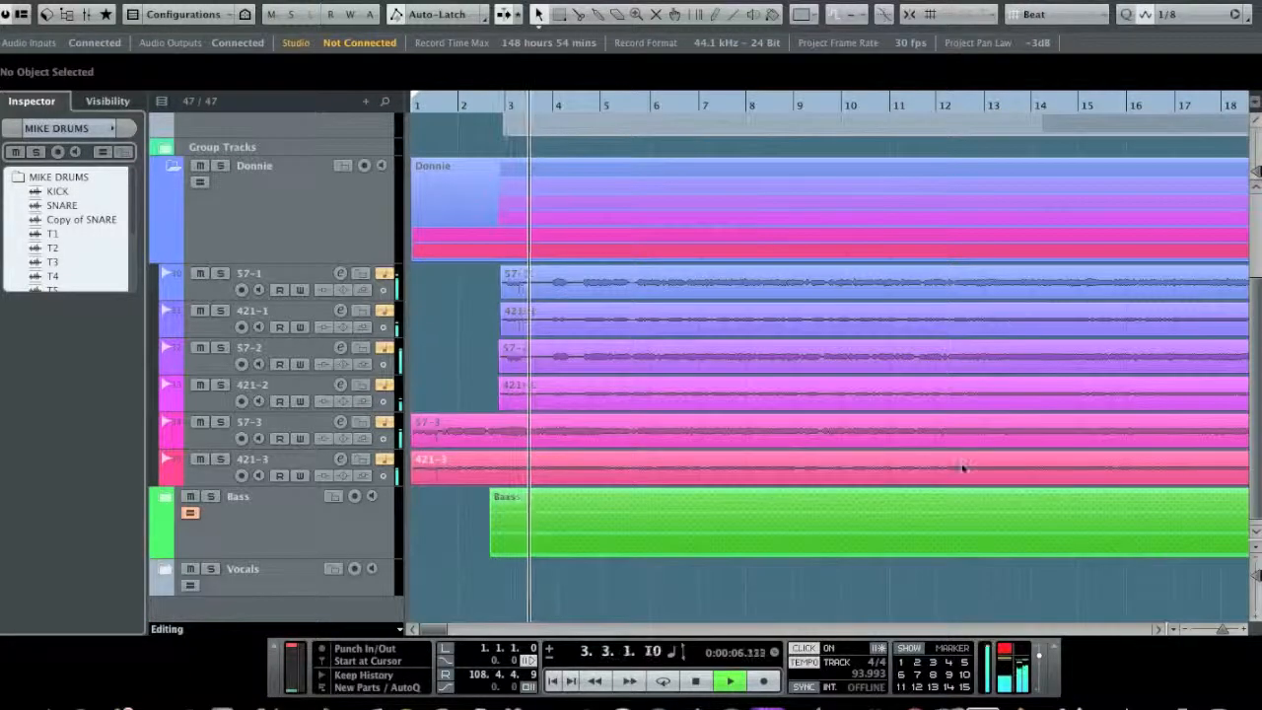
click(1223, 629)
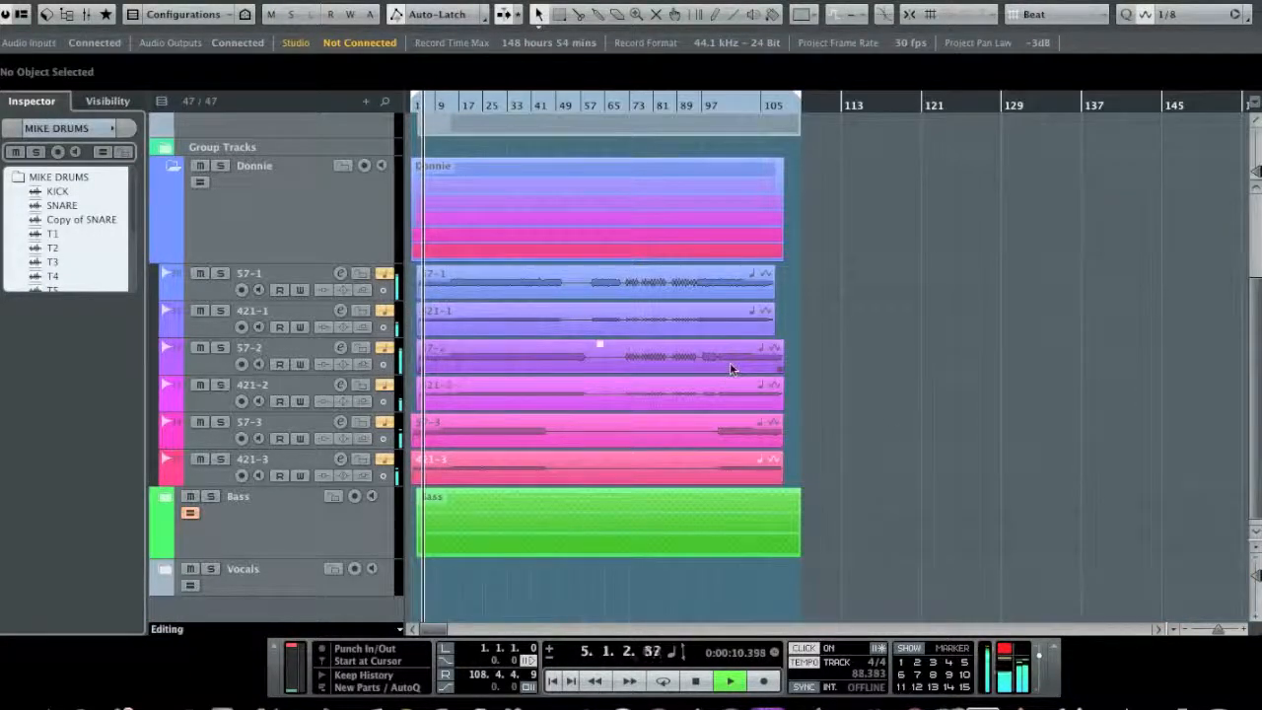
click(696, 680)
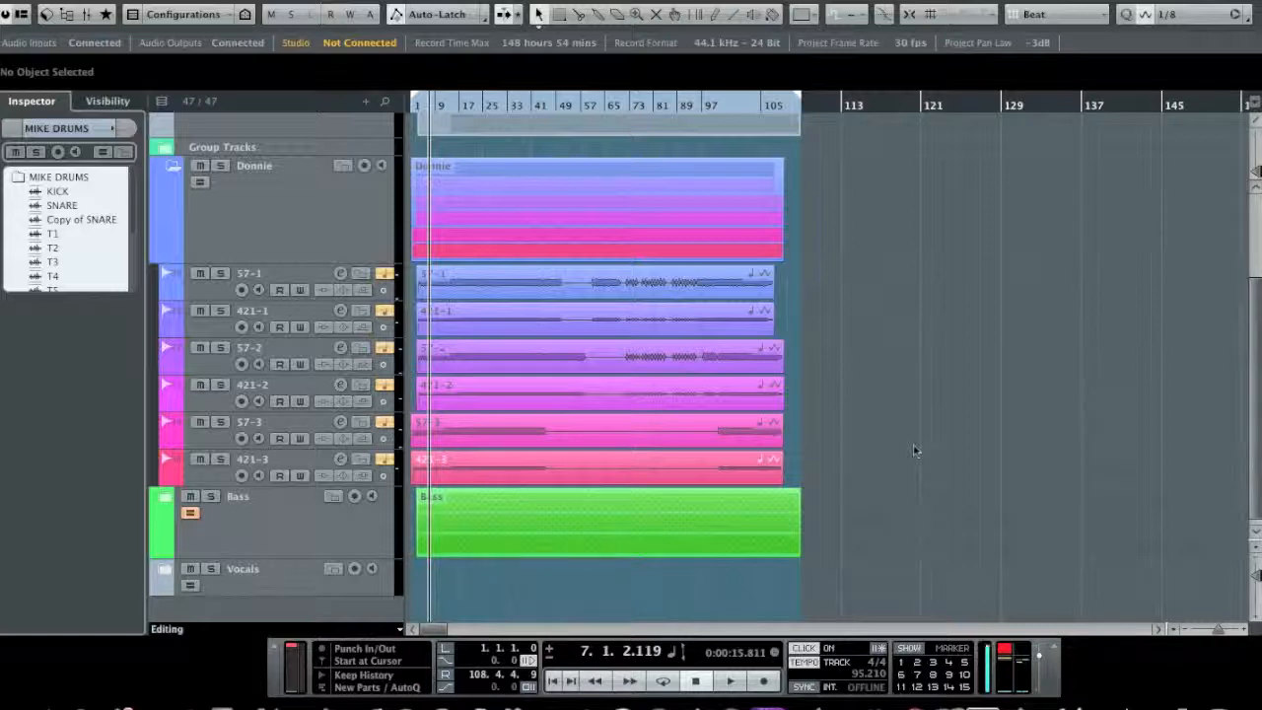
Mute all the individual 57 and 421 tracks inside the blue folder.
click(199, 347)
click(199, 385)
click(199, 422)
click(200, 458)
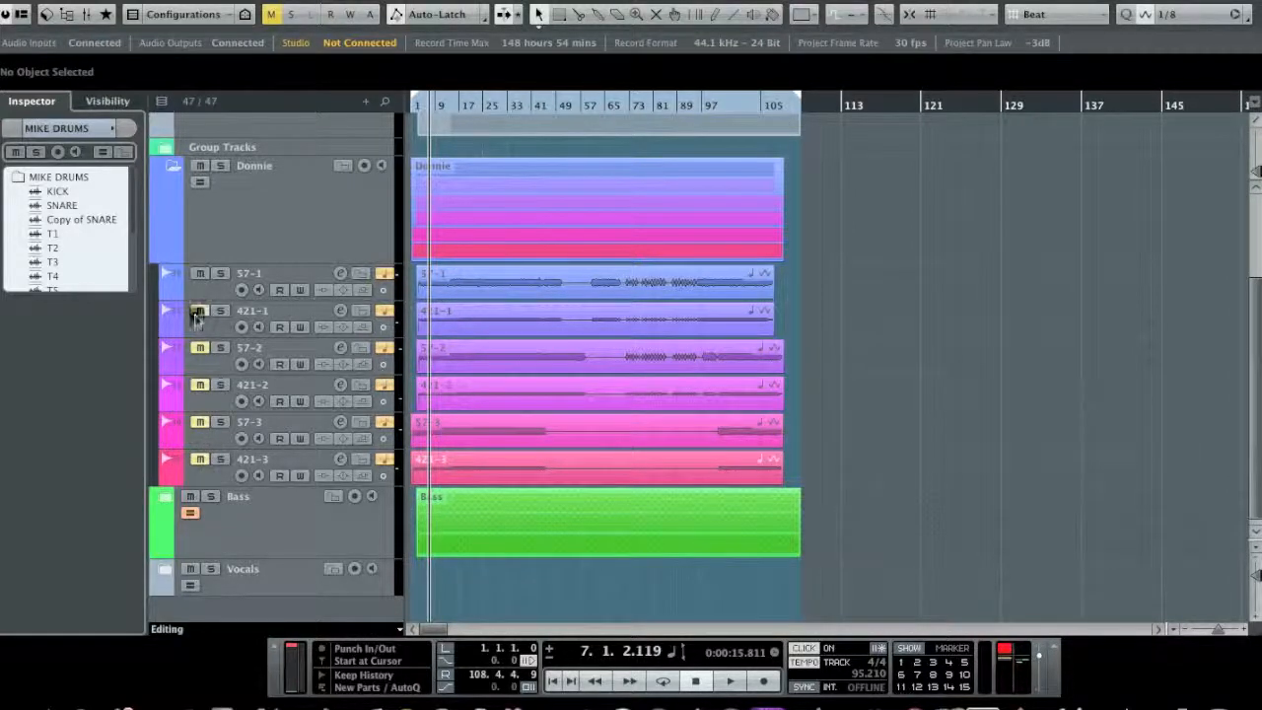
click(199, 312)
Expand the Bass folder, mute its individual bass tracks and collapse the folder again.
click(158, 496)
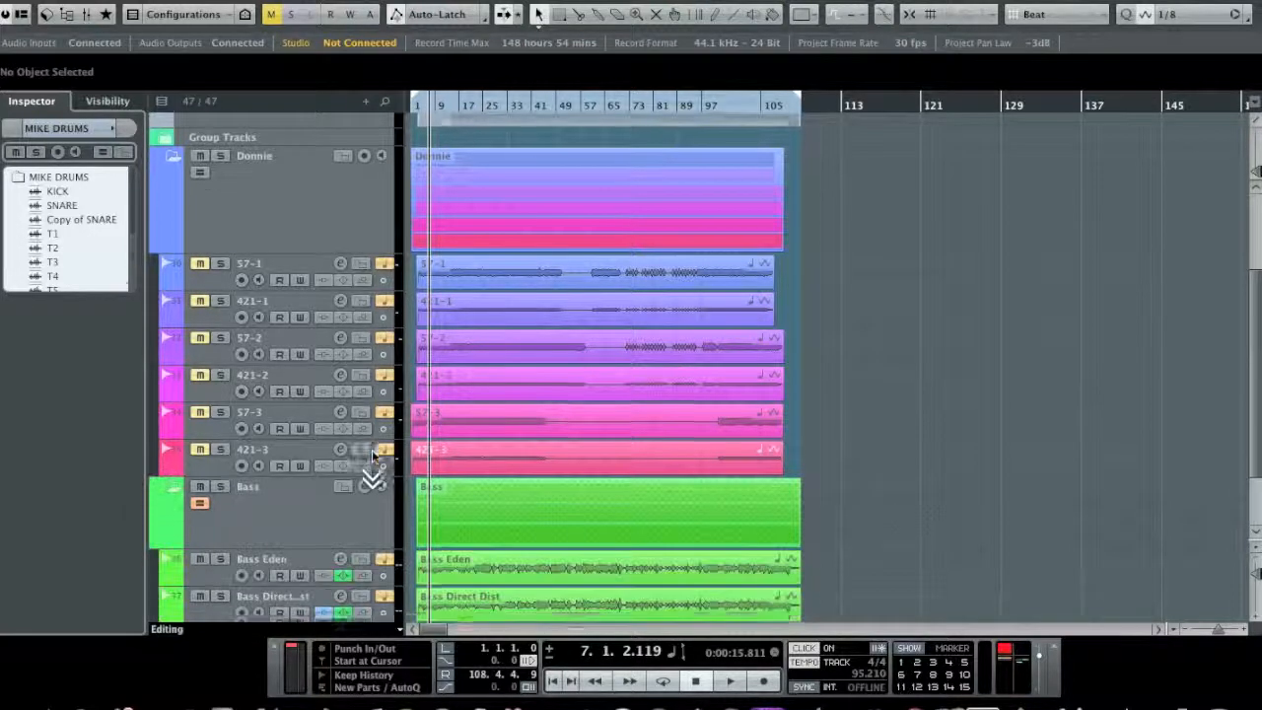
scroll(366, 479, down, 3)
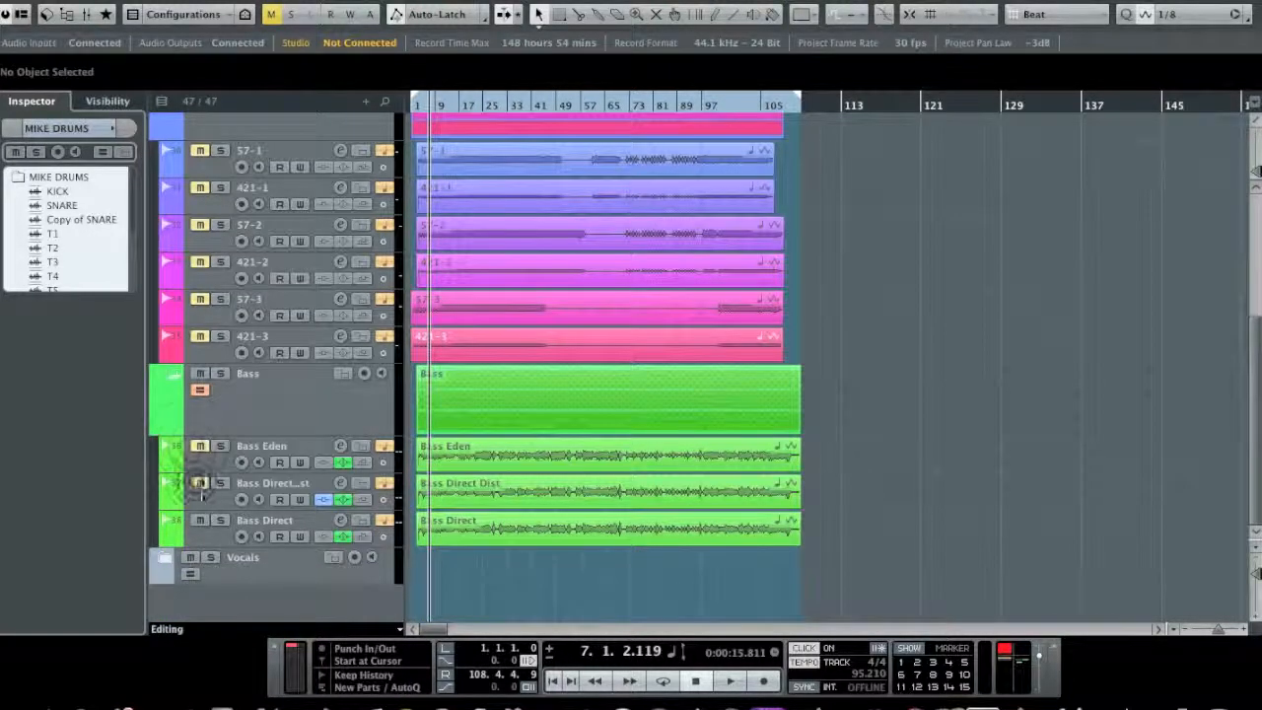
click(169, 377)
scroll(169, 380, up, 4)
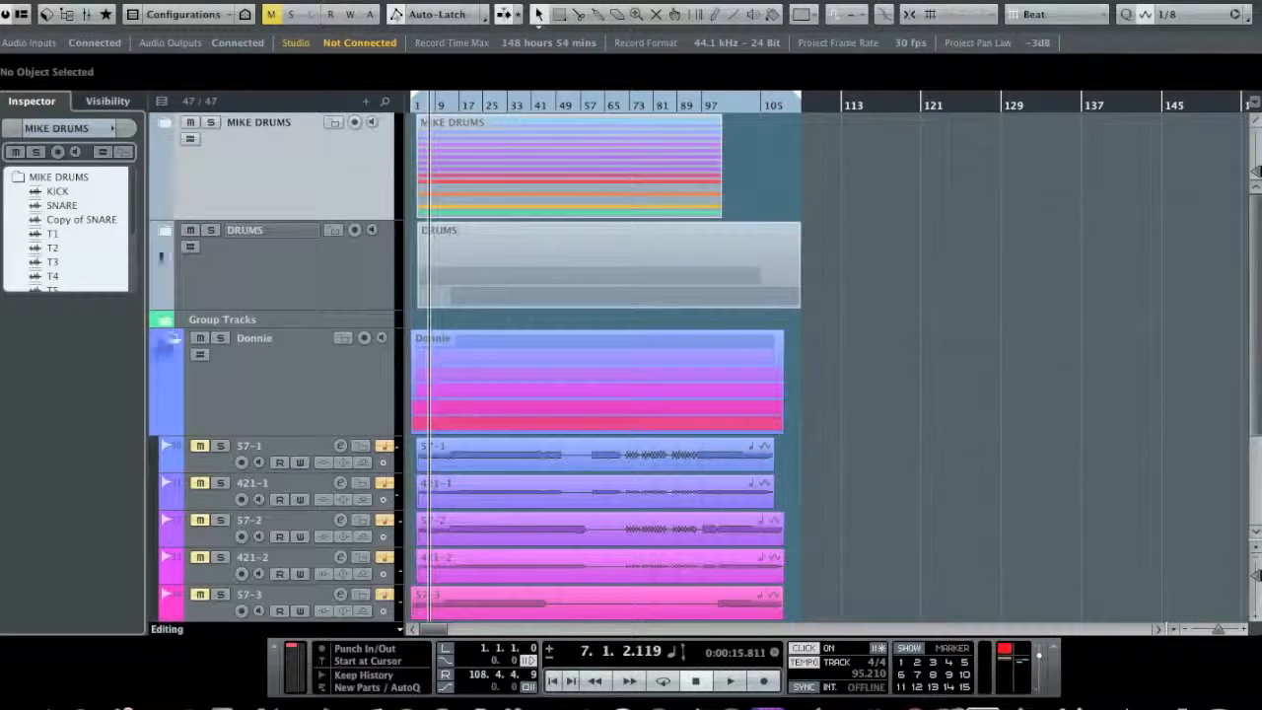
Collapse the blue folder of 57 and 421 tracks, and mute both it and the DRUMS folder.
click(172, 337)
click(191, 231)
click(191, 338)
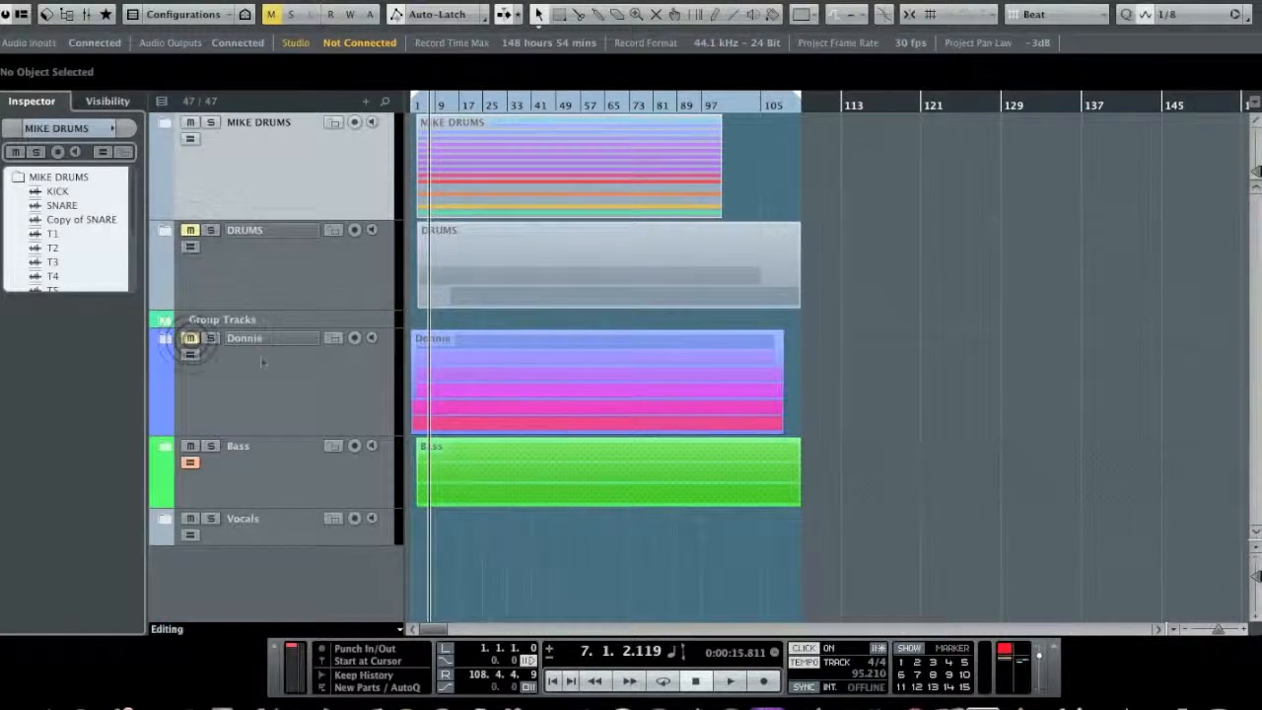
Expand the first drum folder and look through its recorded tracks from KICK to OHL at a closer zoom.
click(165, 124)
drag(408, 115, 415, 246)
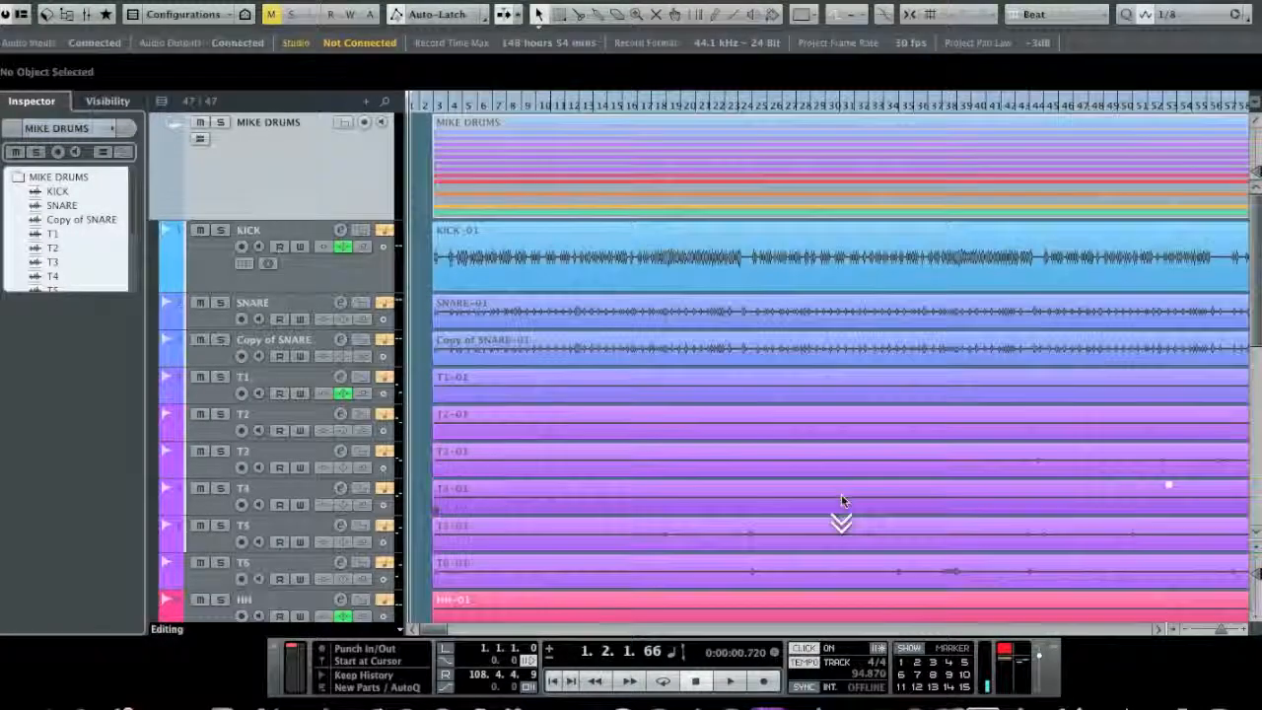
scroll(842, 501, down, 5)
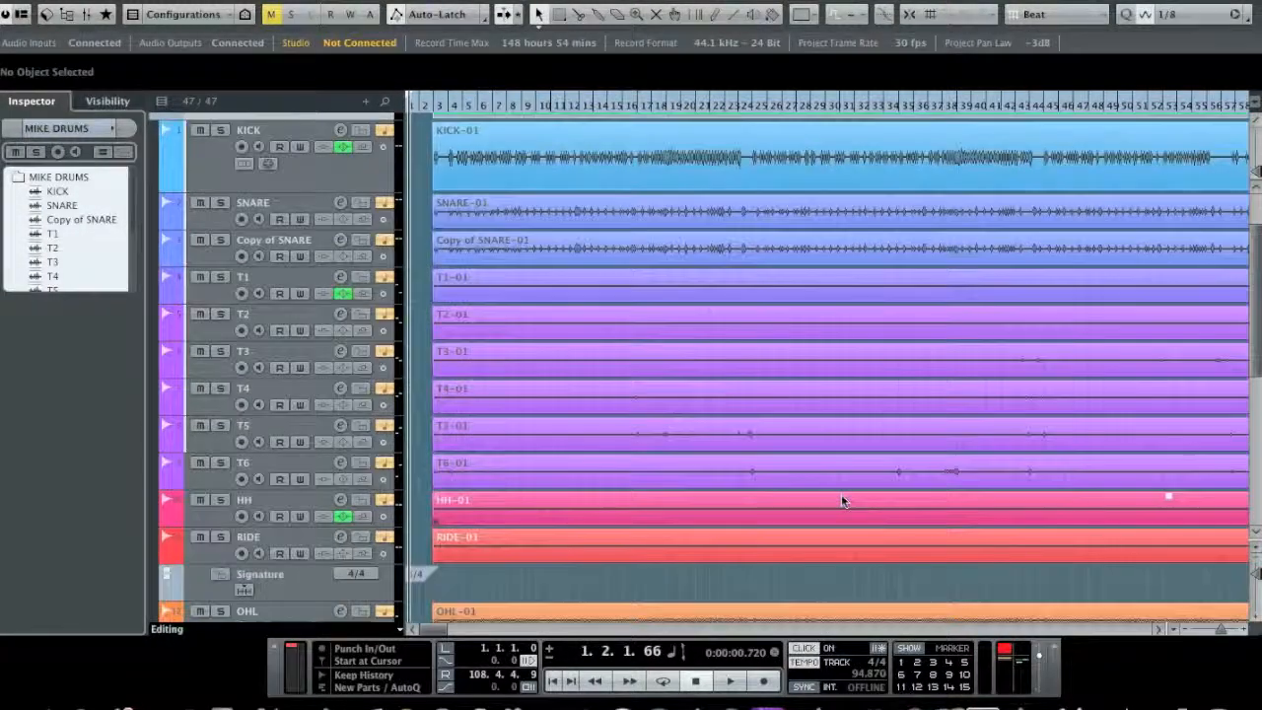
In the tempo track, delete all tempo points between the first one at bar 1 and the last one before the drop near bar 100.
key(ctrl+t)
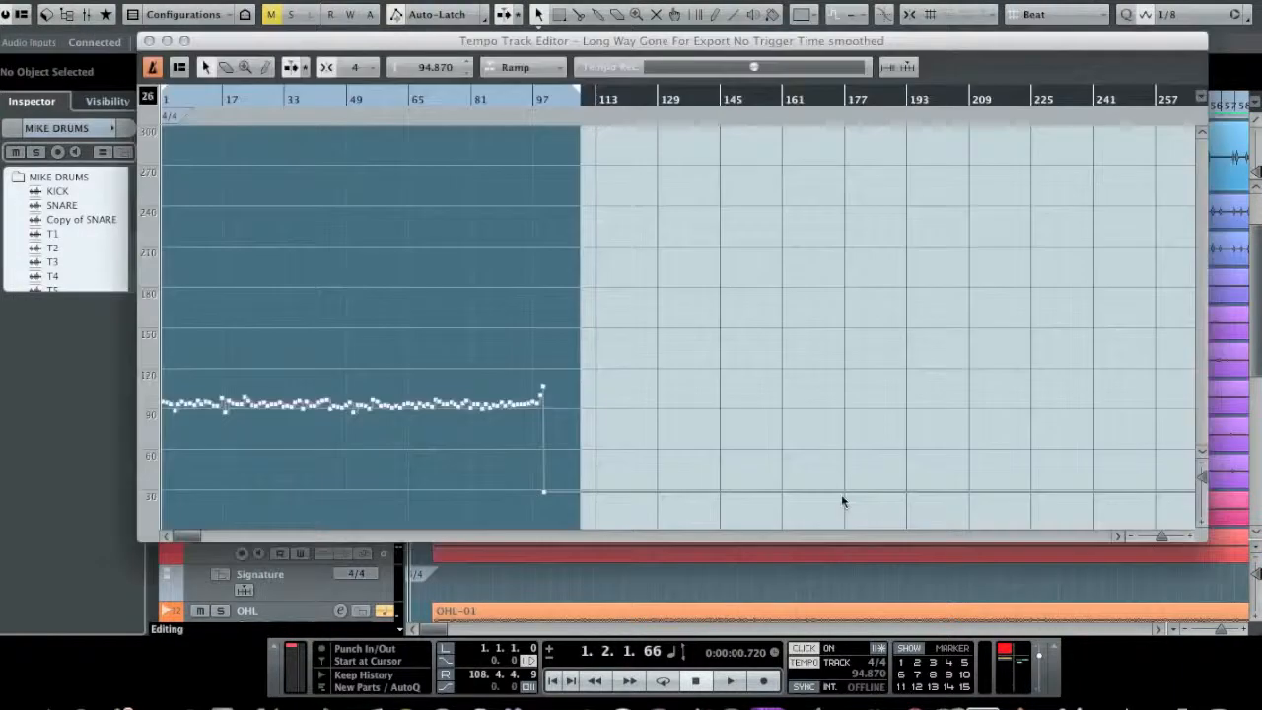
drag(528, 98, 529, 189)
drag(599, 365, 174, 450)
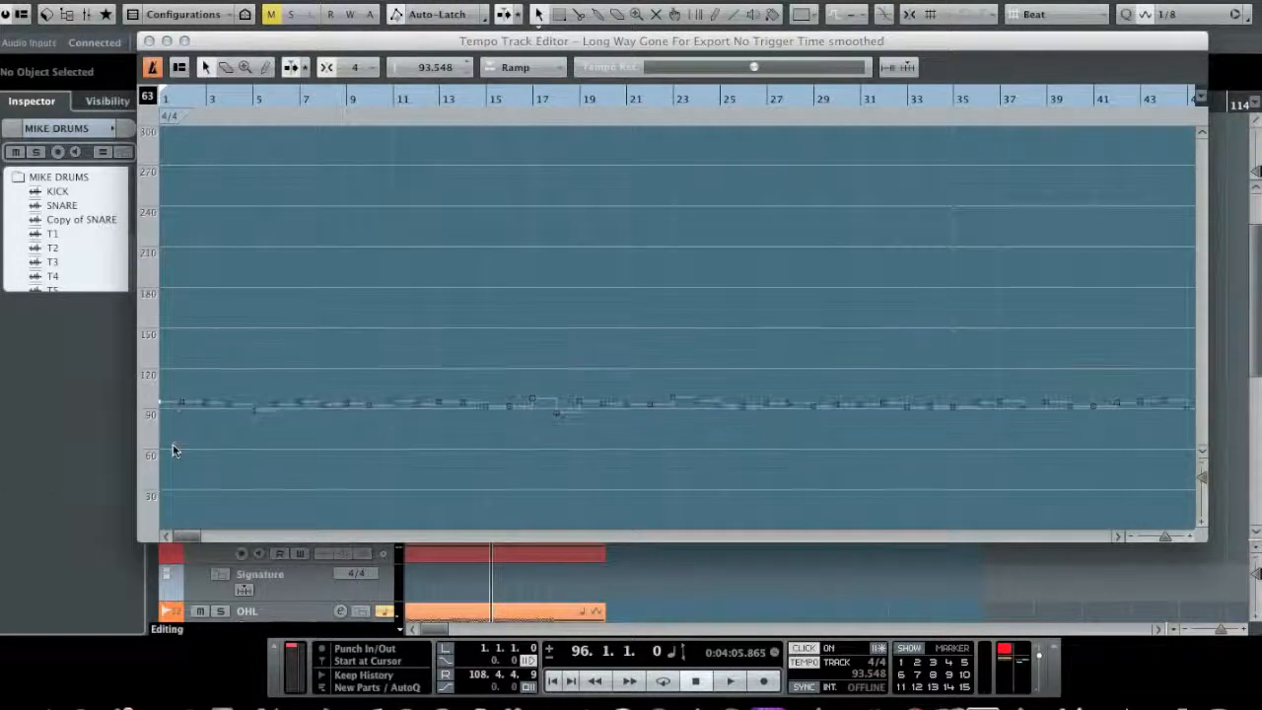
key(Delete)
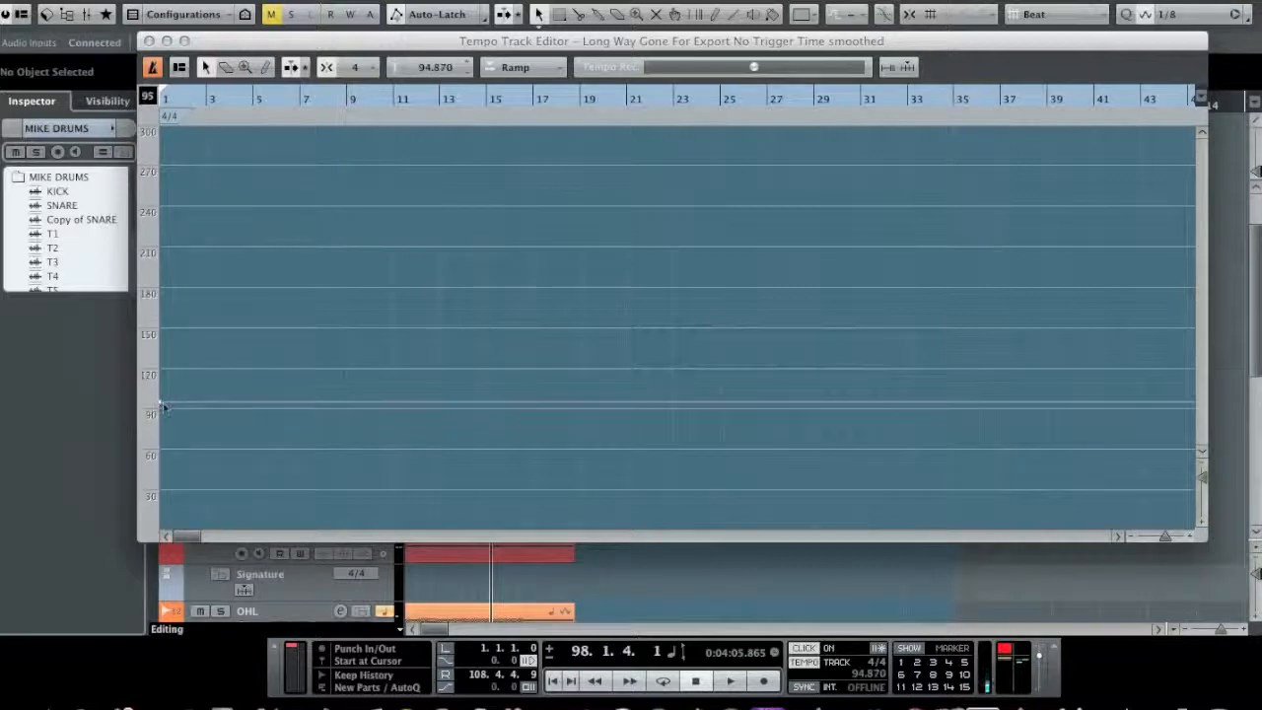
Set the first tempo point to 93 BPM and lower the last point before the drop near bar 100 to the same level.
drag(163, 406, 164, 412)
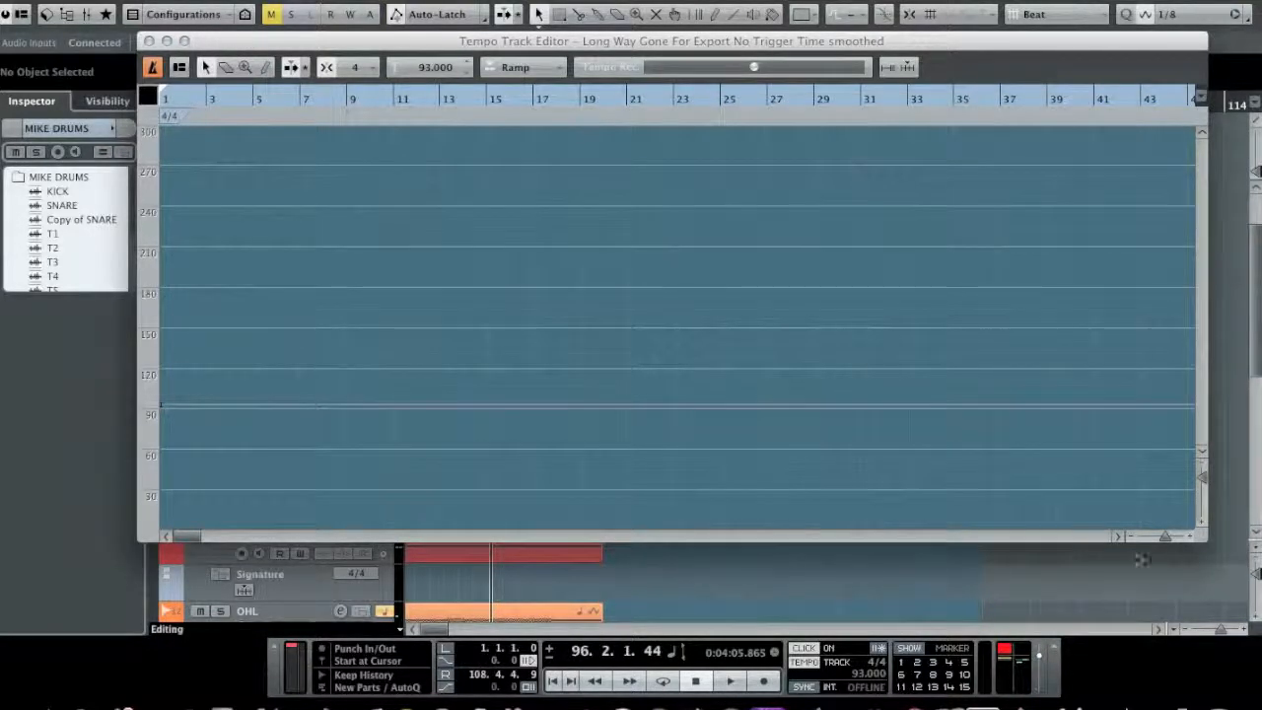
drag(1166, 541, 1160, 537)
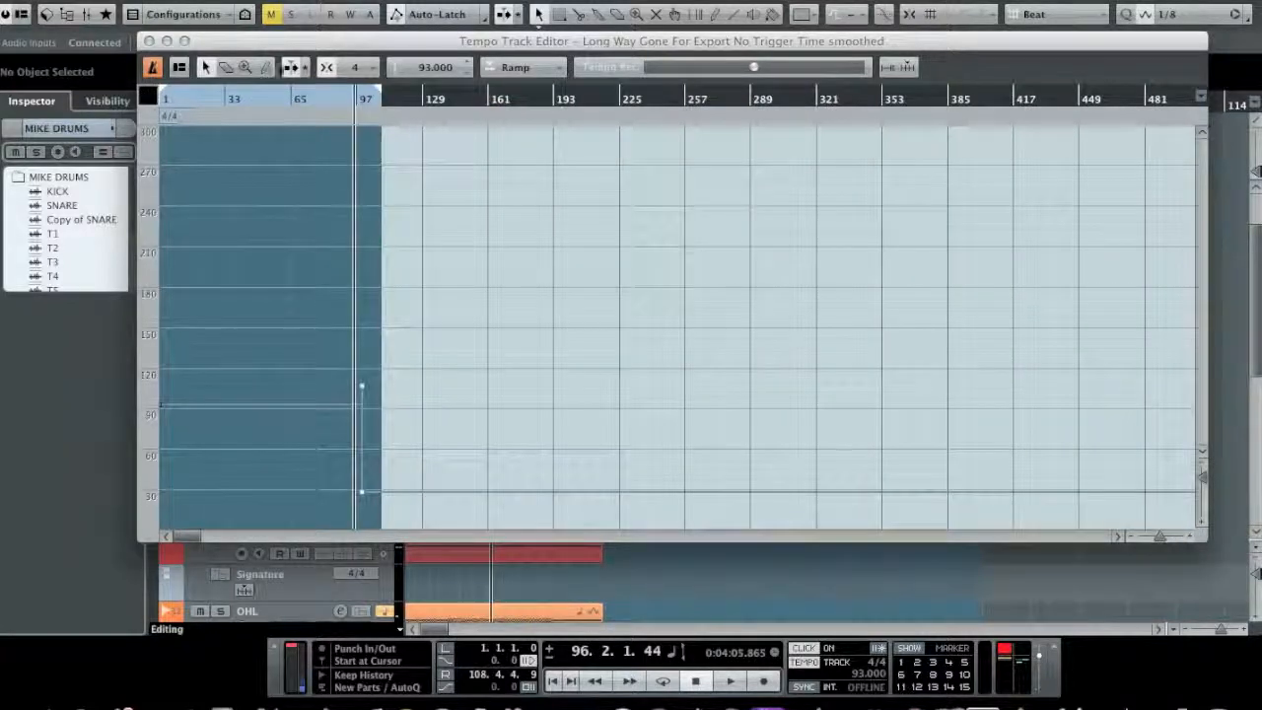
drag(354, 163, 359, 254)
drag(505, 392, 505, 405)
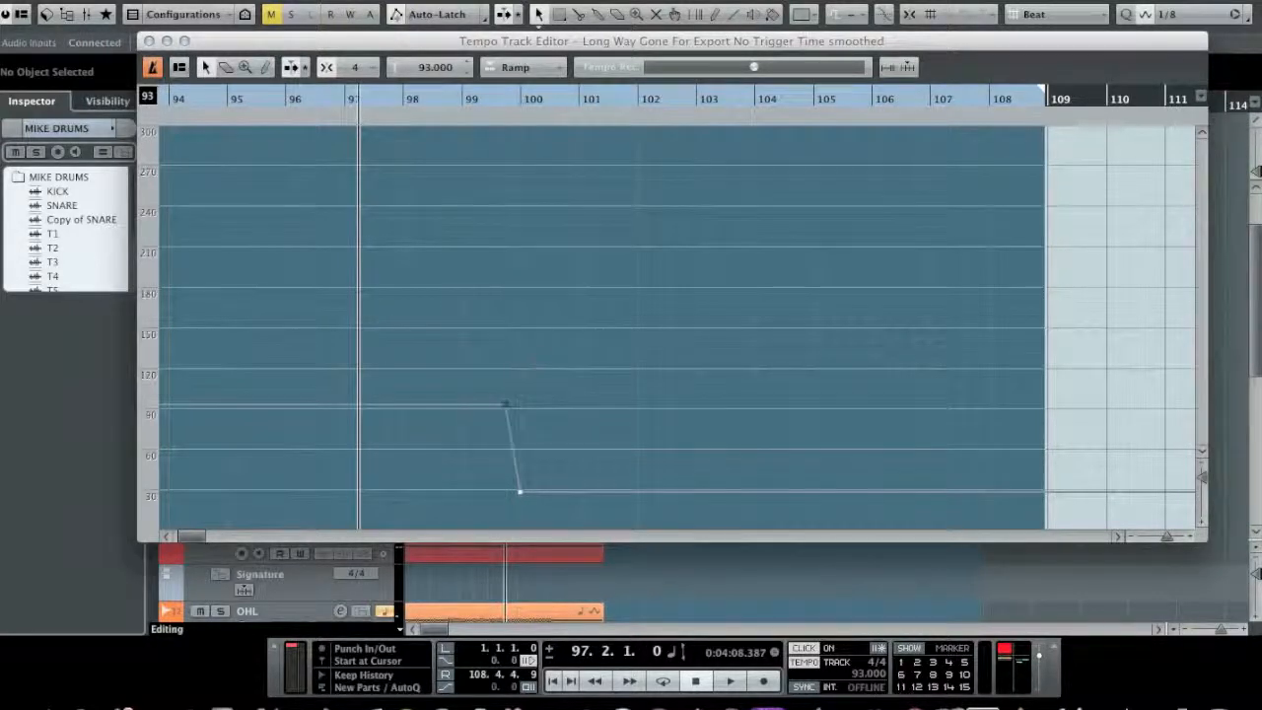
Close the tempo track editor and play the project from the beginning to hear the flattened tempo.
click(148, 40)
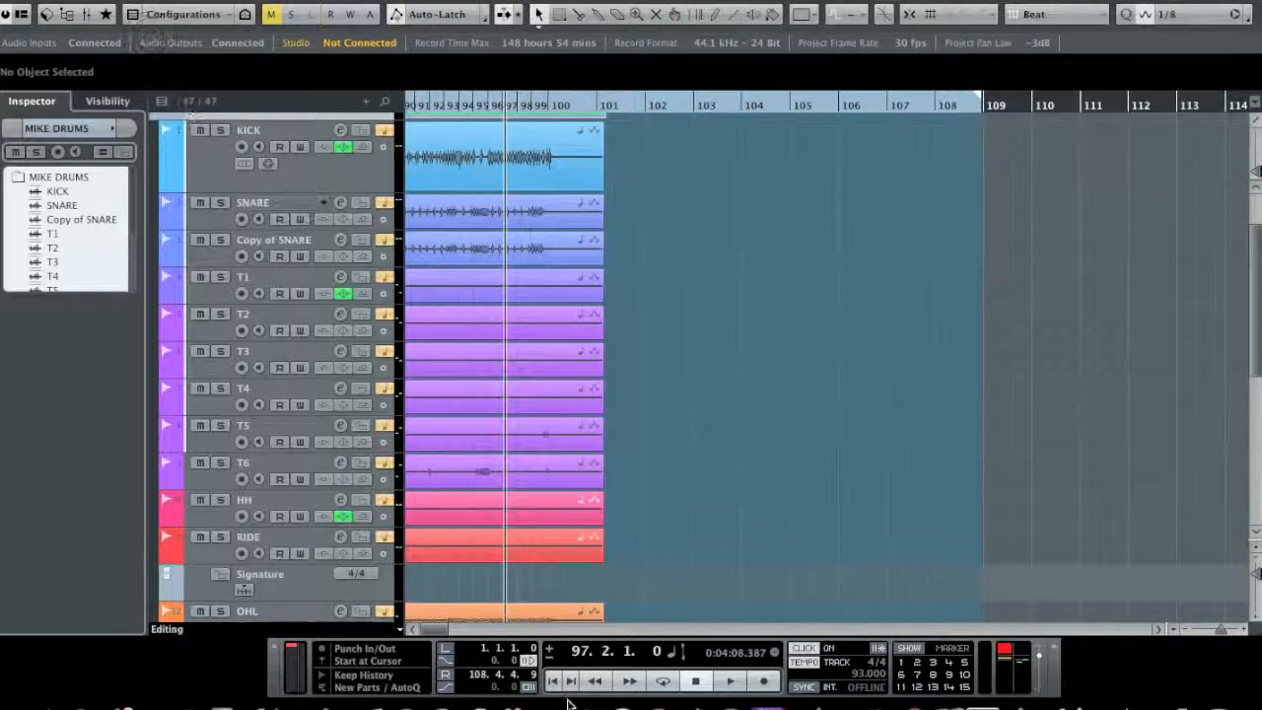
click(553, 680)
click(730, 680)
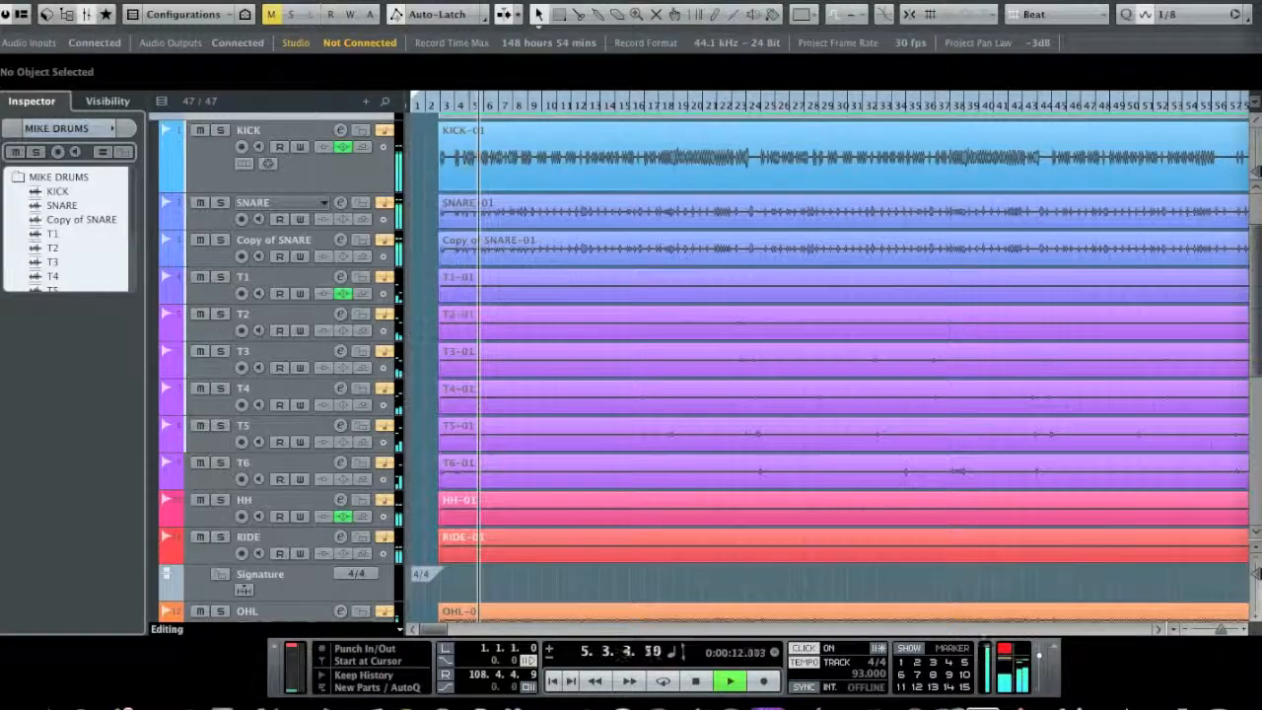
During playback, look through the mixer channels from KICK to Out 4, then close the mixer.
key(F3)
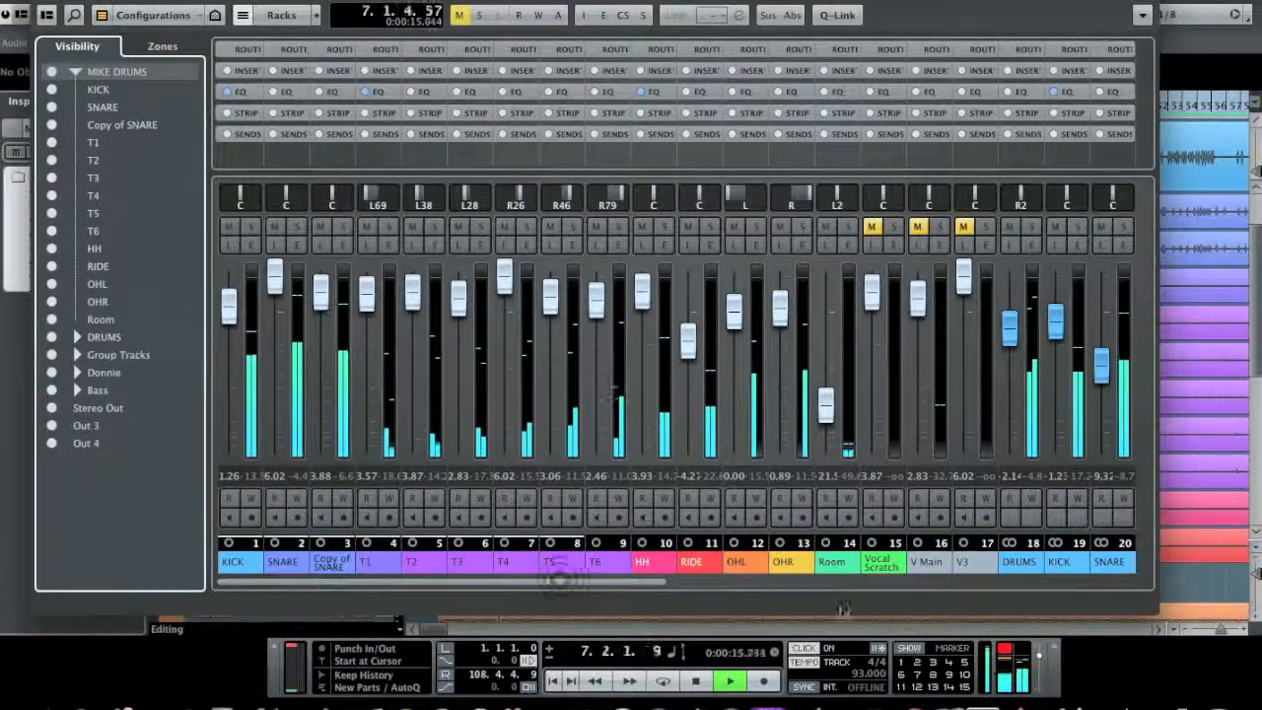
drag(559, 582, 930, 614)
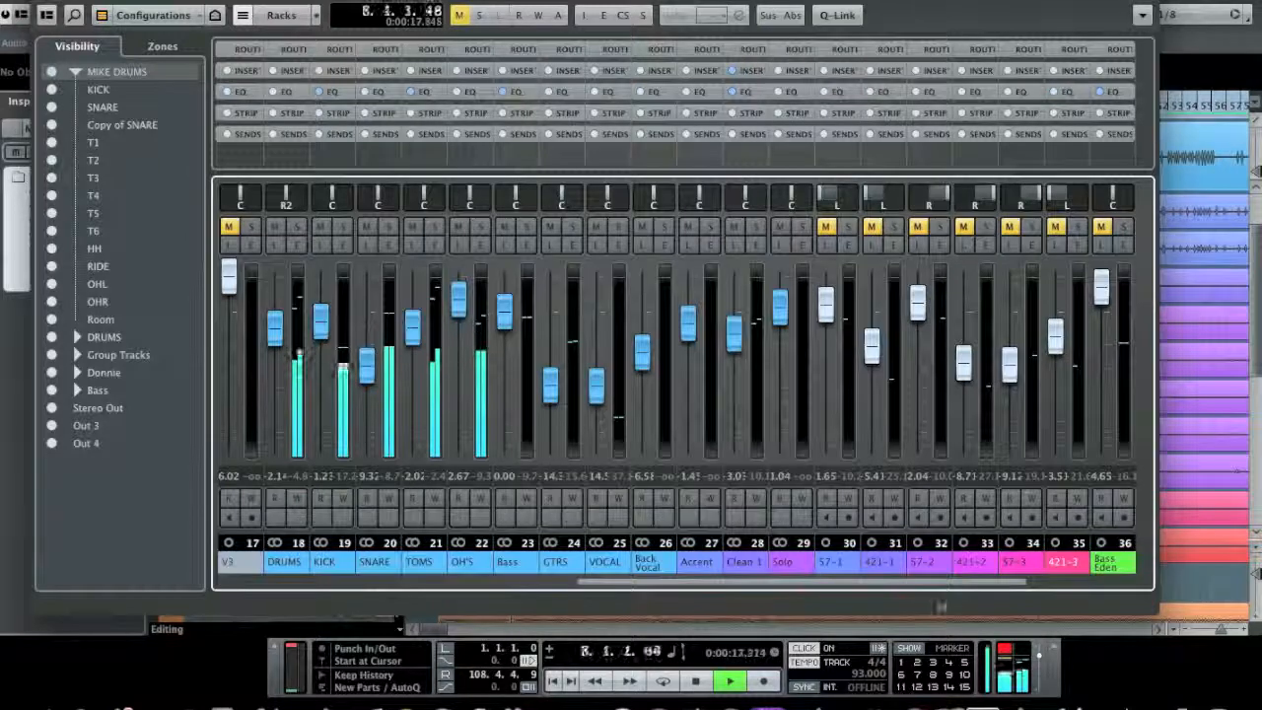
drag(958, 580, 1097, 589)
click(1097, 589)
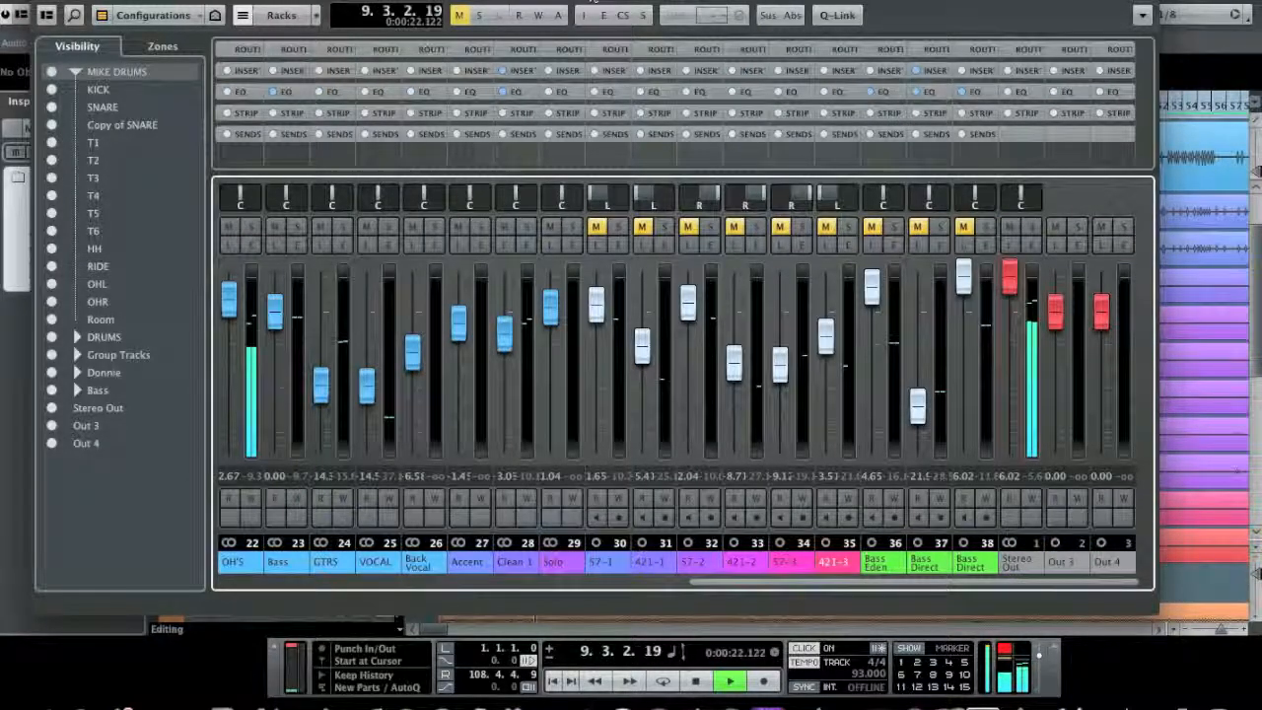
key(F3)
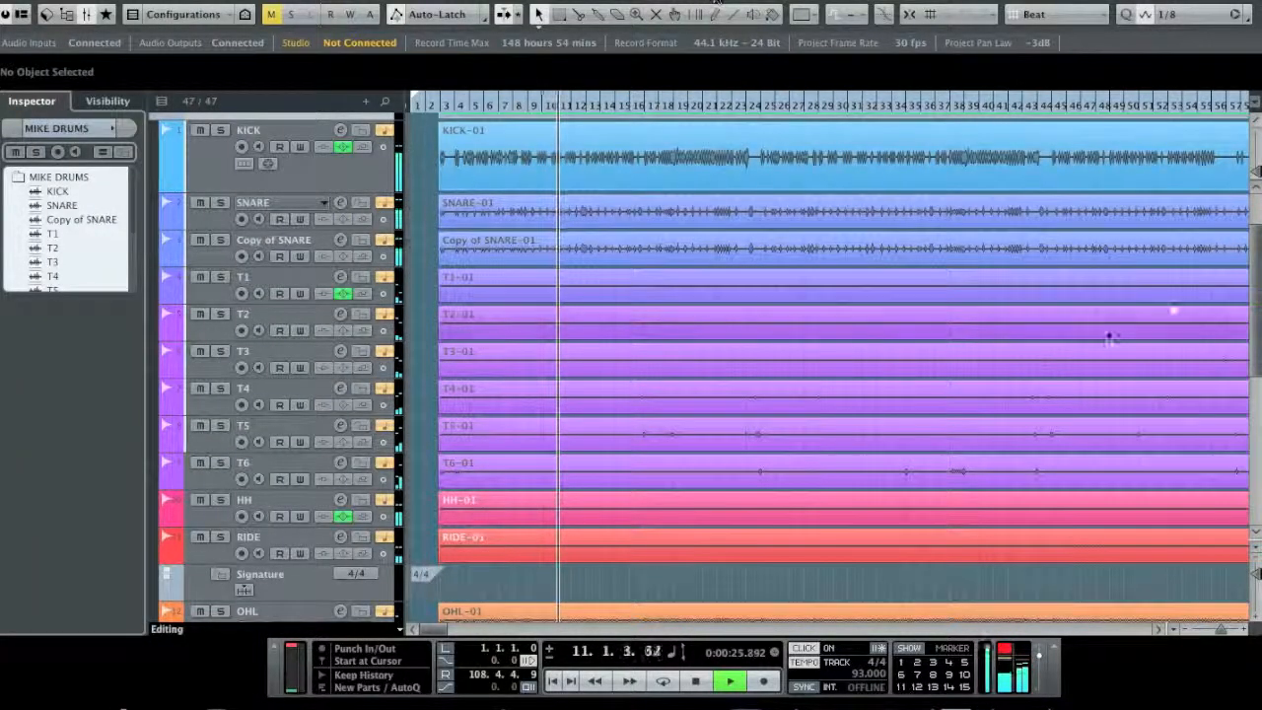
Review the whole arrangement down to the Vocals folder while it plays, then stop and return to the project start.
key(shift+f)
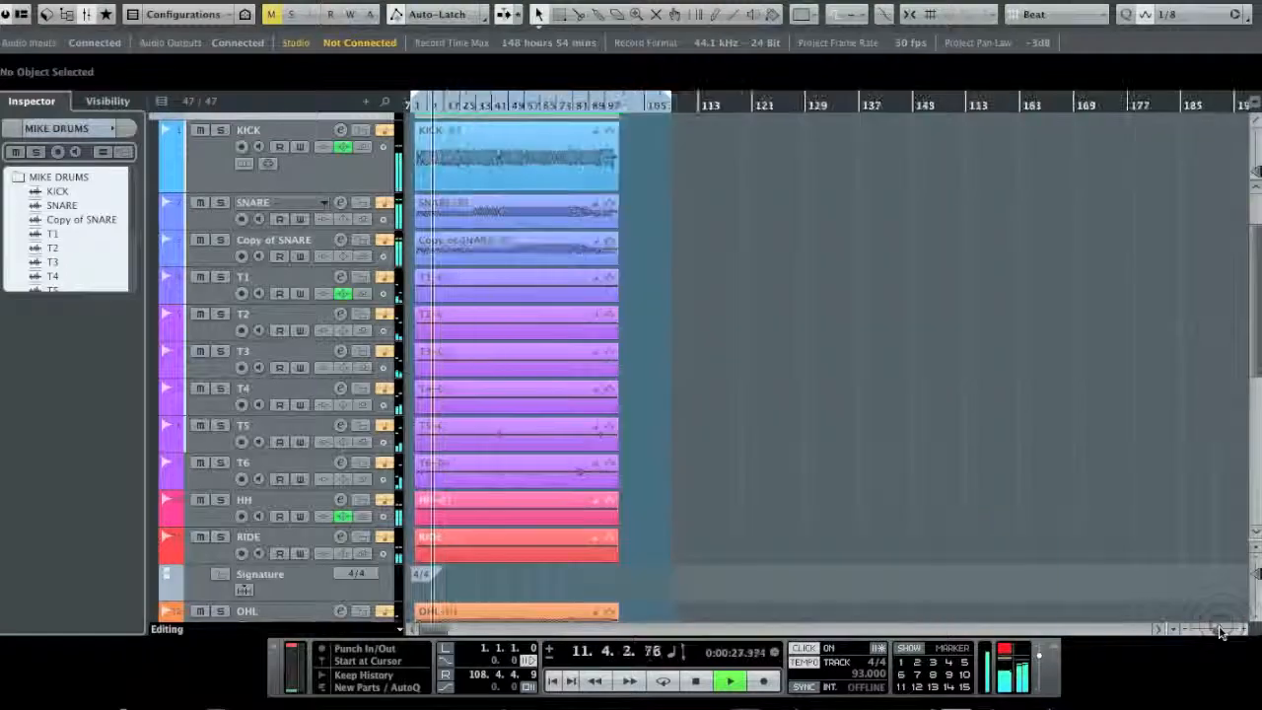
scroll(843, 372, down, 10)
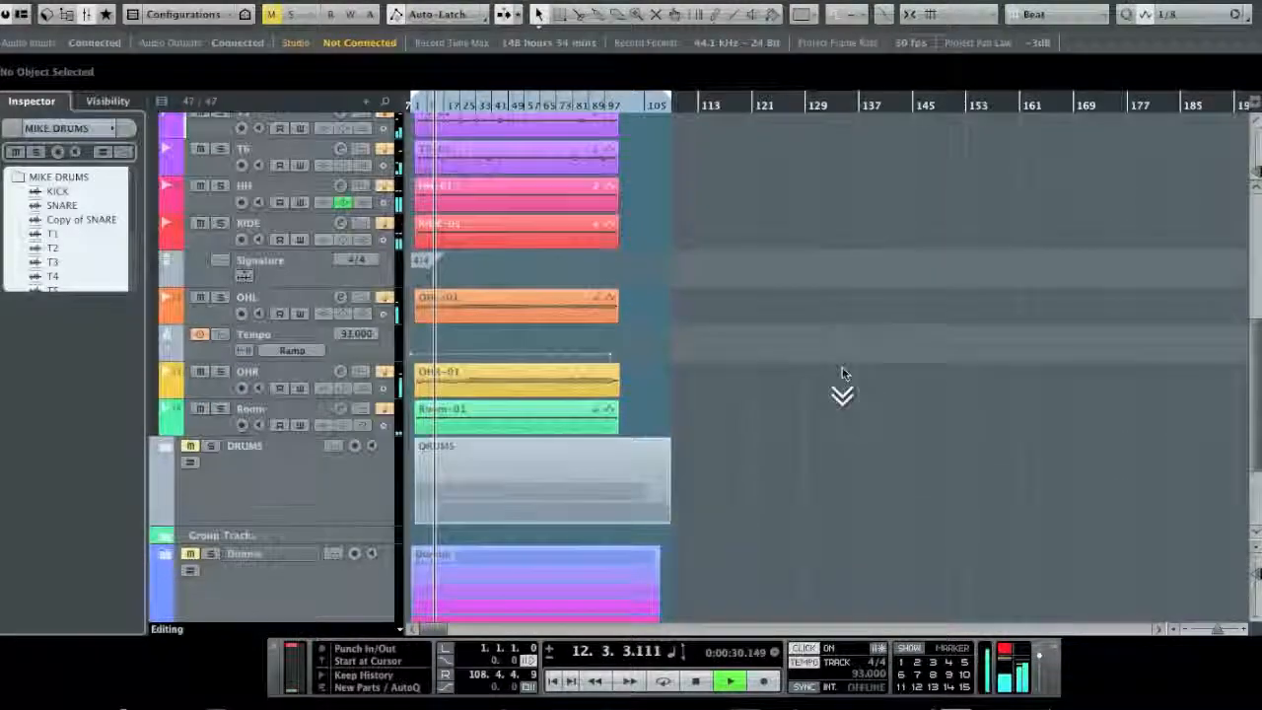
scroll(844, 369, down, 3)
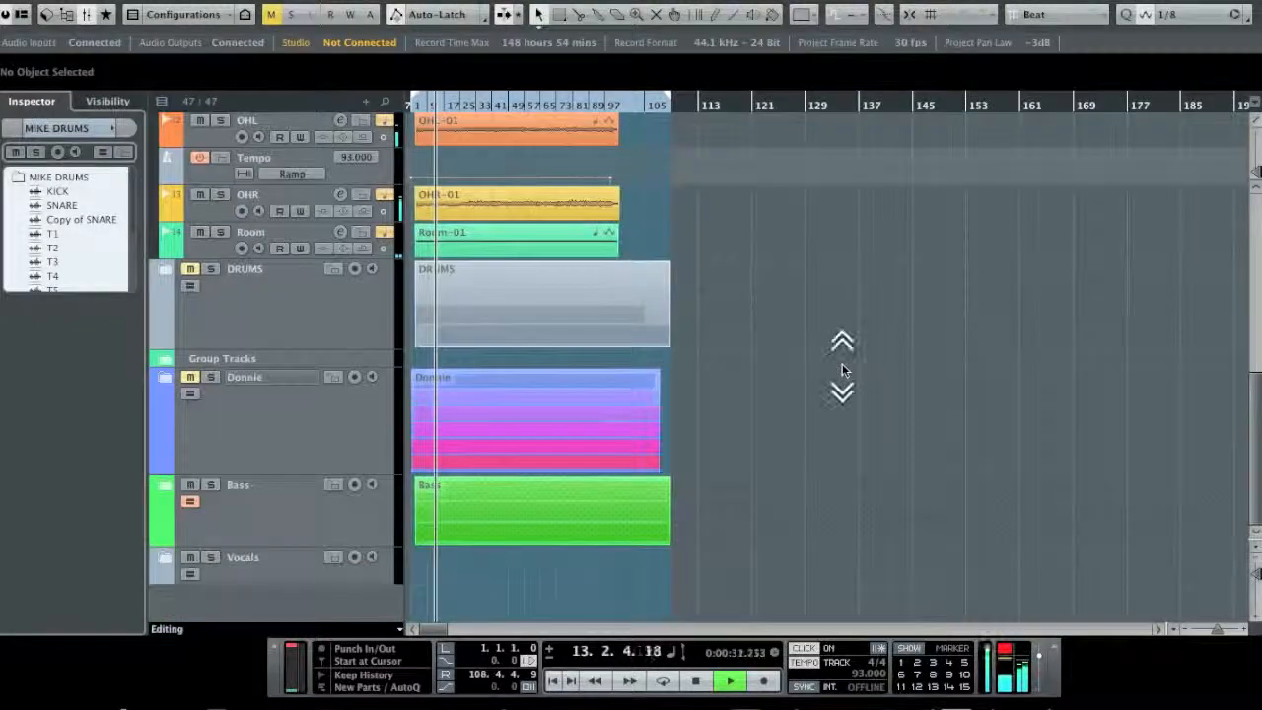
scroll(843, 369, up, 15)
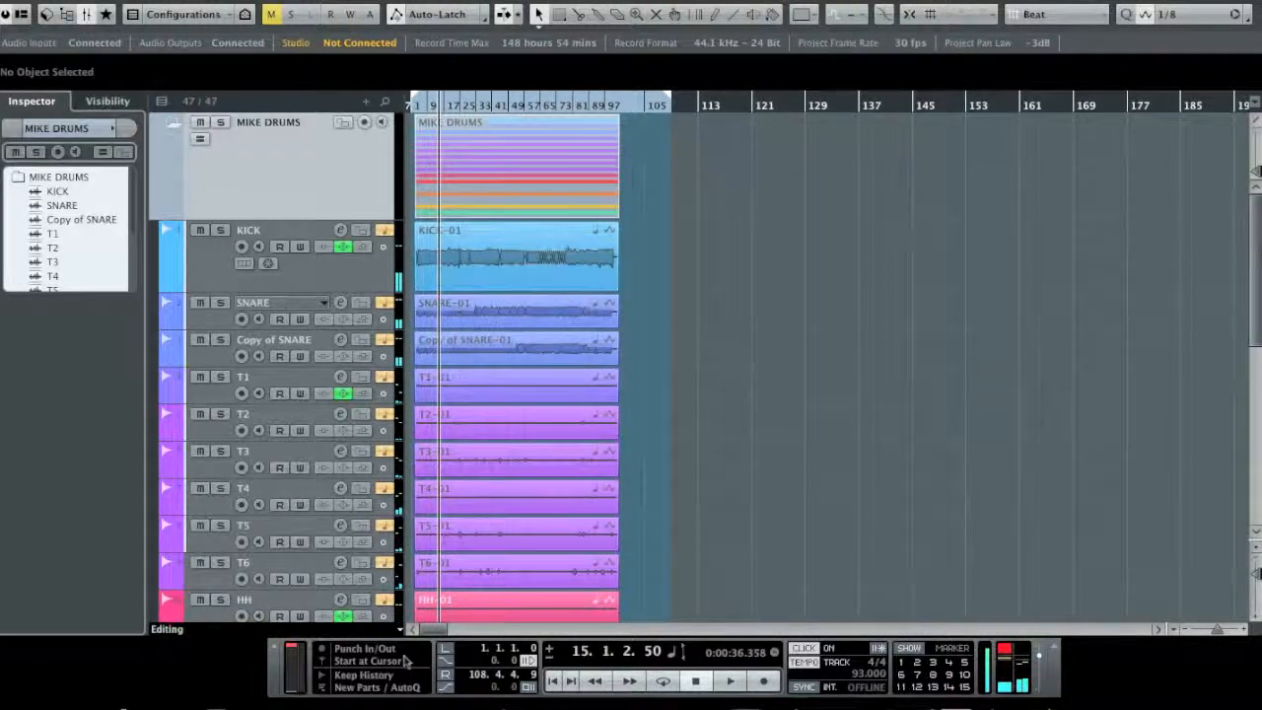
key(Home)
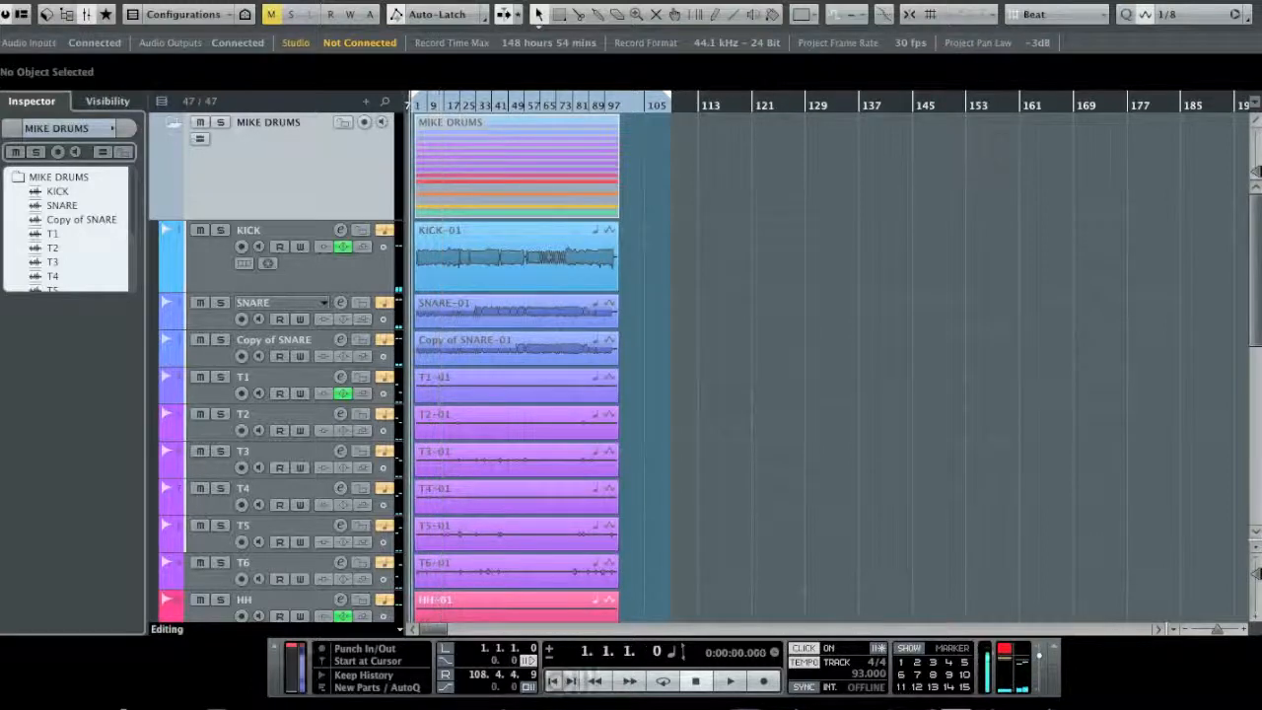
mouse_move(1221, 632)
mouse_down()
mouse_move(1234, 632)
mouse_move(1218, 634)
mouse_up()
click(804, 369)
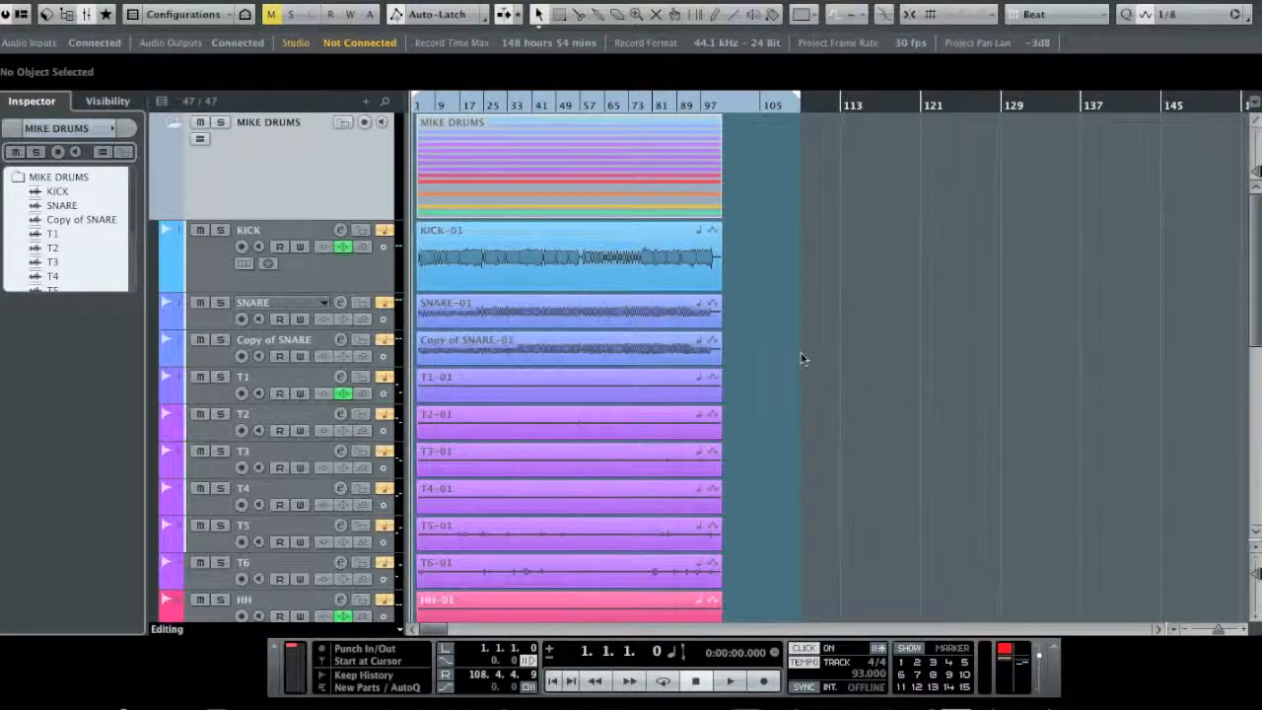
click(803, 268)
scroll(598, 173, down, 2)
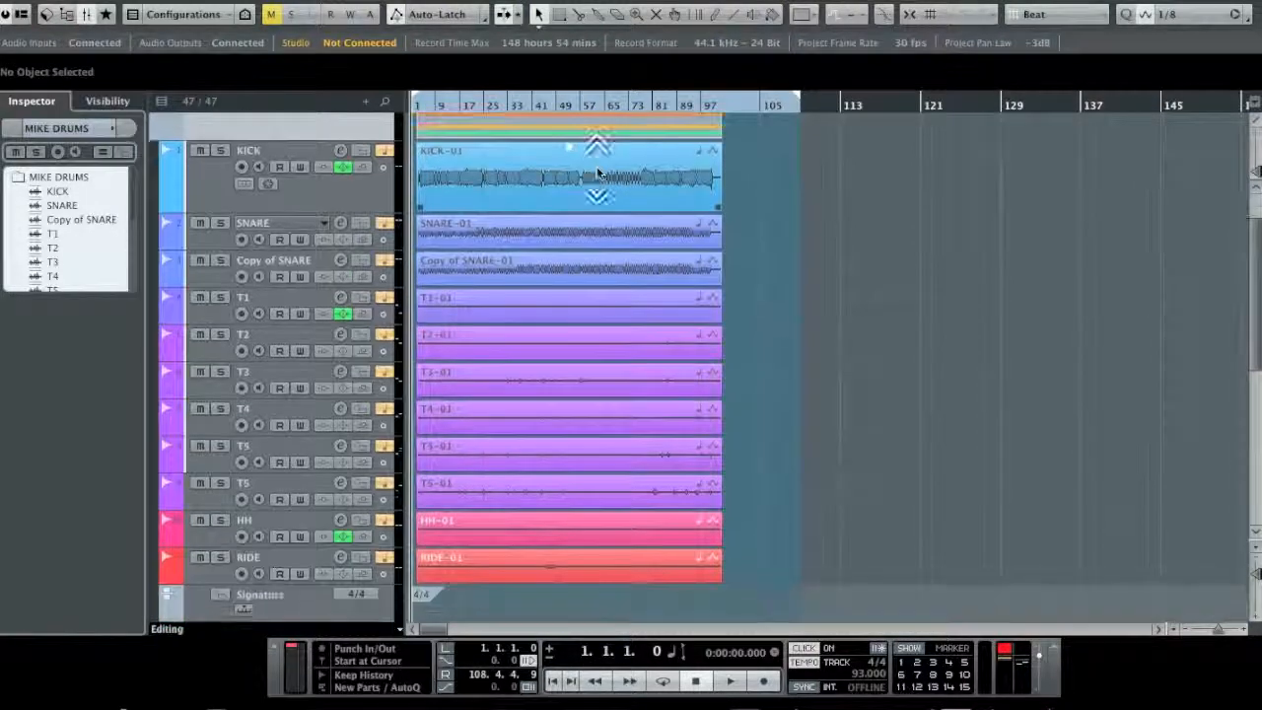
click(857, 267)
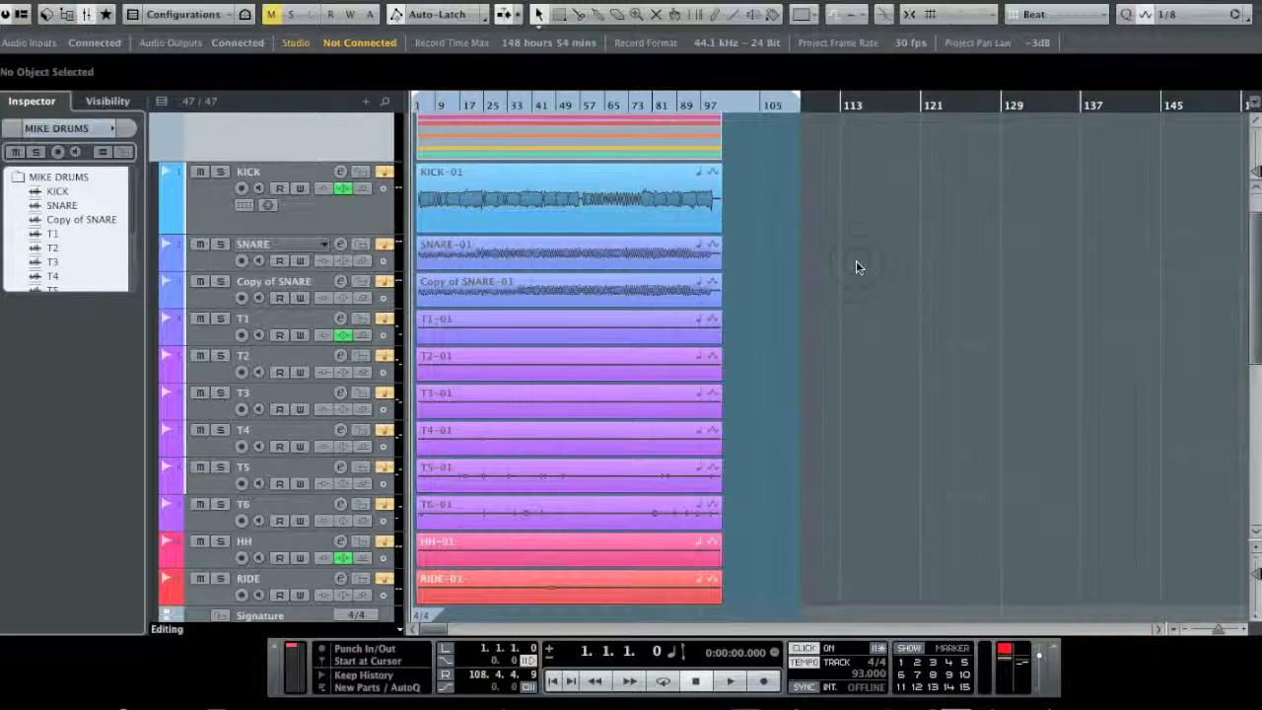
scroll(856, 268, down, 7)
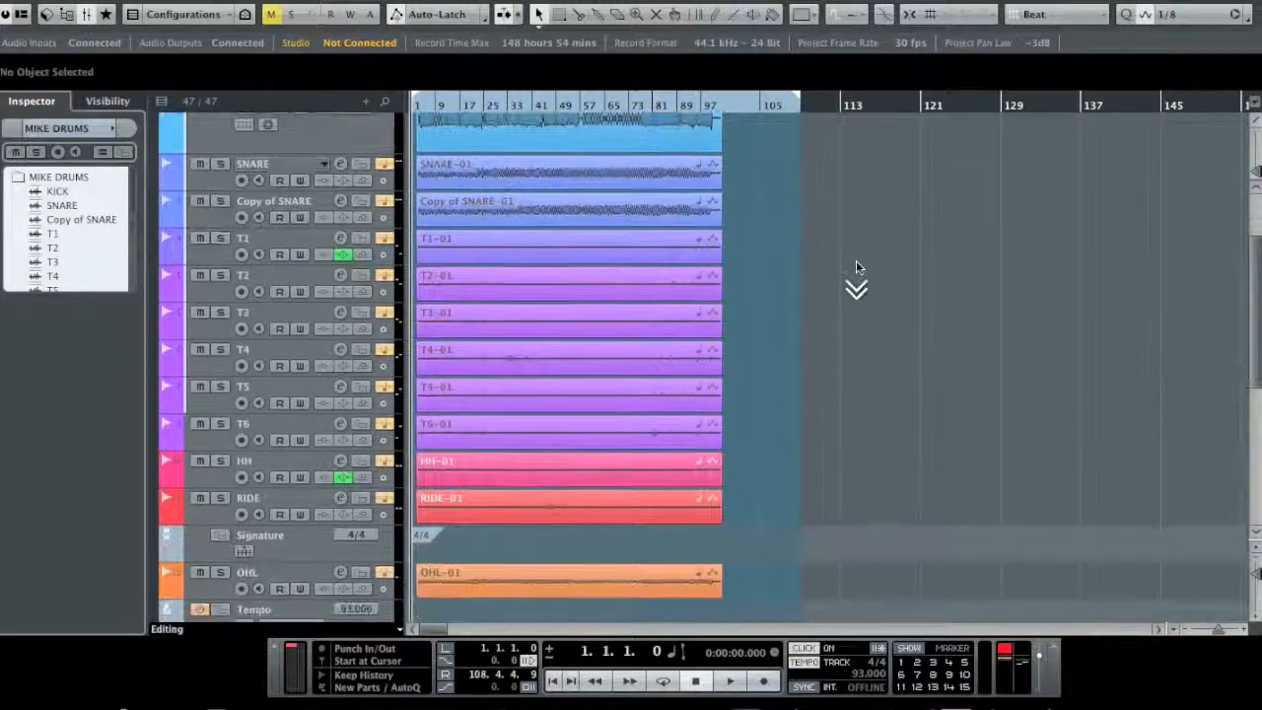
scroll(856, 267, up, 9)
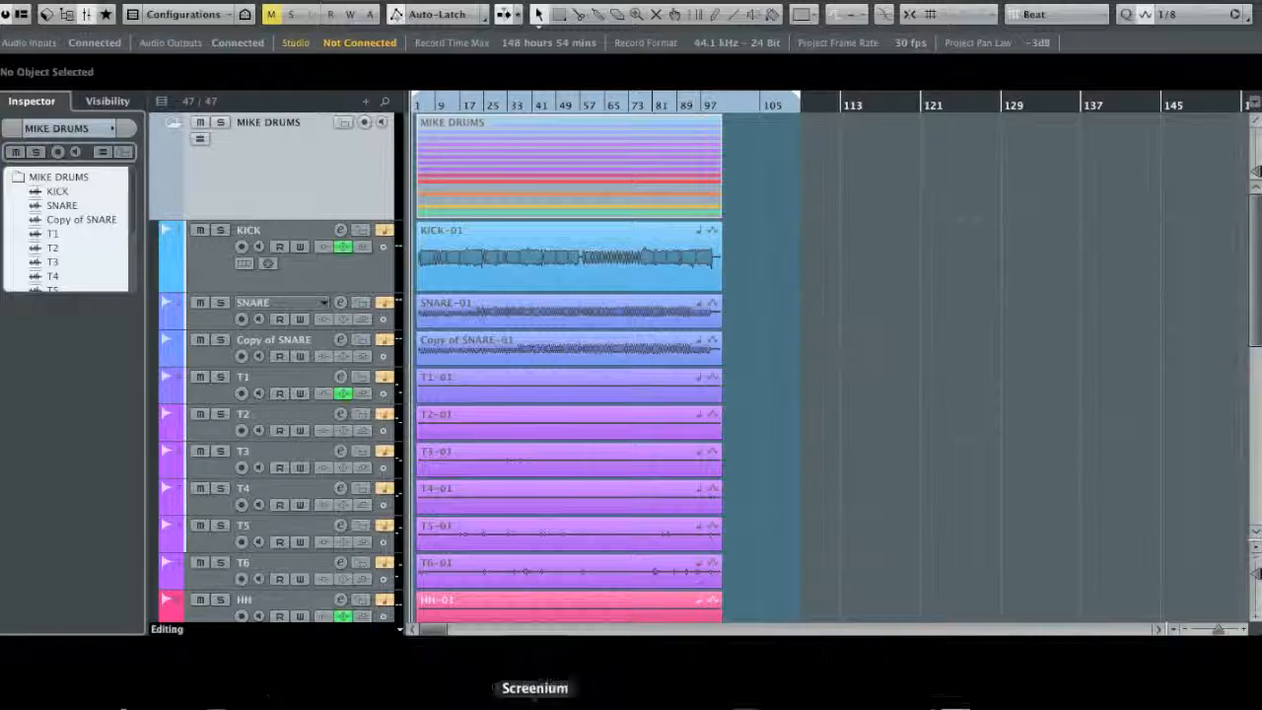
right_click(535, 702)
mouse_move(582, 592)
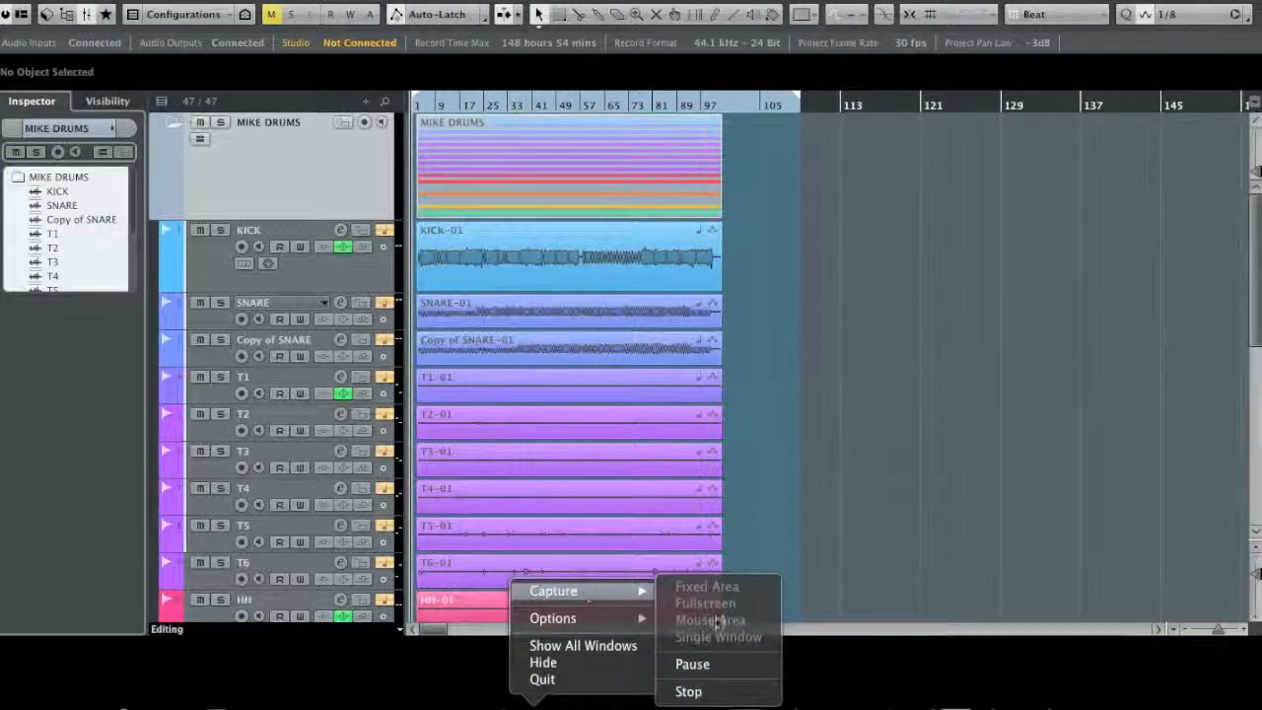